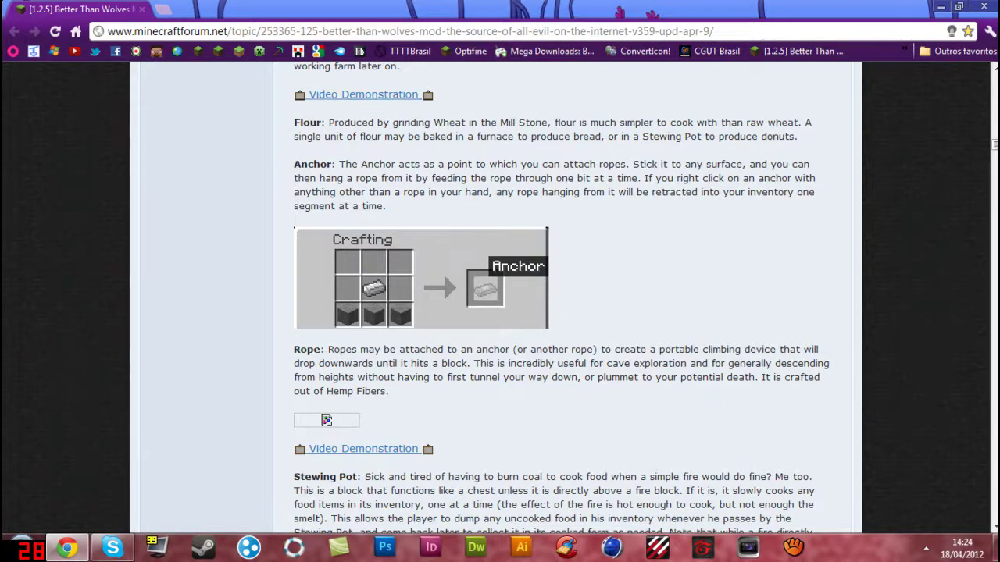
Examine the Flour, Anchor, Rope and Stewing Pot descriptions in the thread, including the enlarged Cauldron recipe image.
{"action": "left_click_drag", "start_coordinate": [385, 205], "coordinate": [295, 123]}
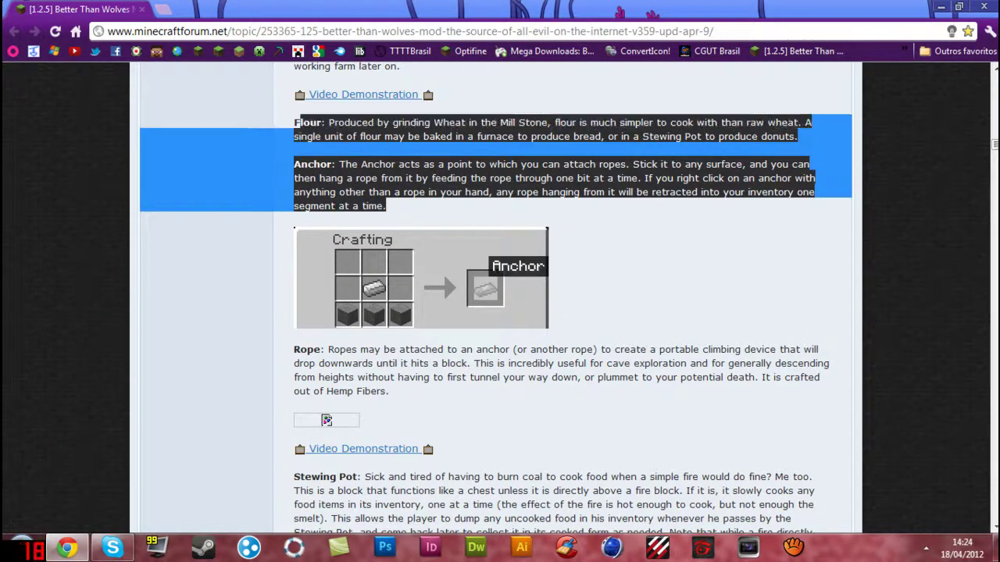
{"action": "left_click", "coordinate": [836, 284]}
{"action": "scroll", "coordinate": [836, 312], "scroll_direction": "down", "scroll_amount": 2}
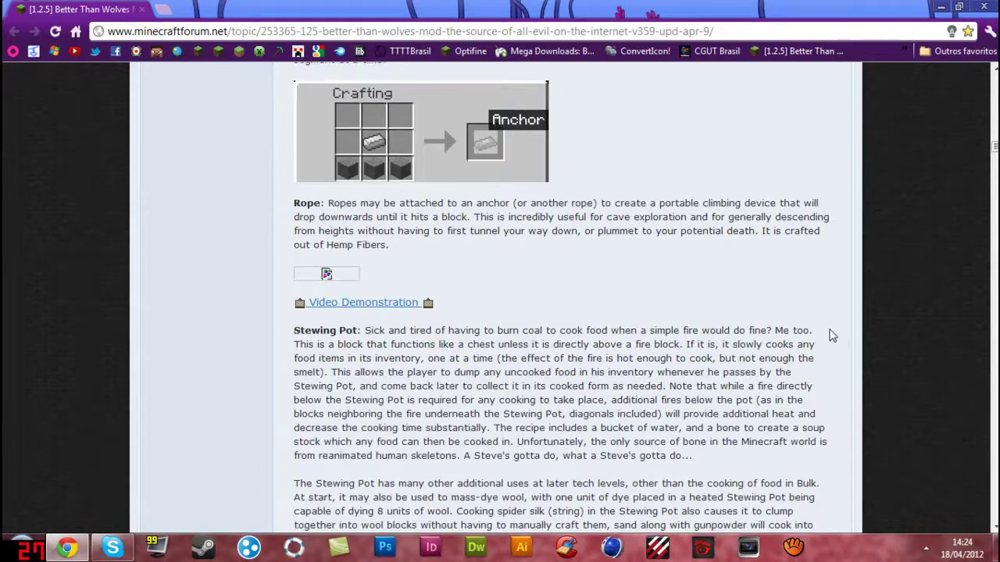
{"action": "scroll", "coordinate": [639, 271], "scroll_direction": "down", "scroll_amount": 6}
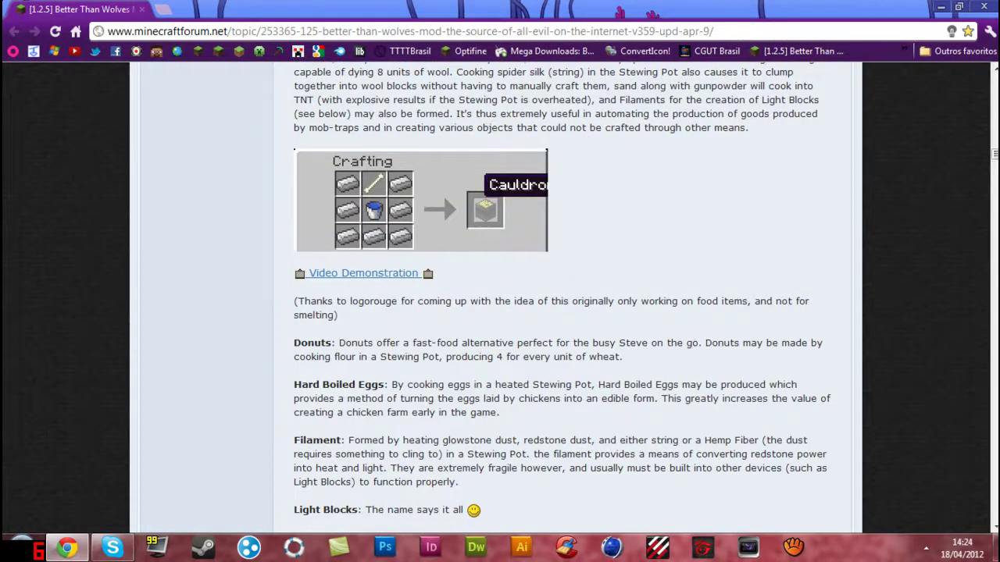
{"action": "double_click", "coordinate": [536, 214]}
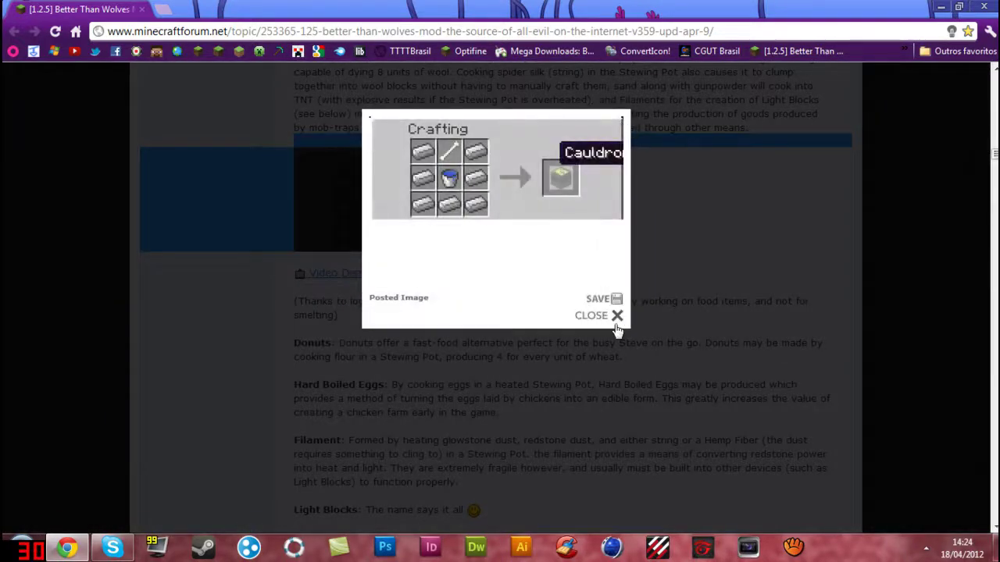
{"action": "left_click", "coordinate": [615, 326]}
Look through the thread's item descriptions and crafting recipes, from Fabric and Sail to the Age of Wood Tier 3 section.
{"action": "scroll", "coordinate": [703, 297], "scroll_direction": "down", "scroll_amount": 3}
{"action": "scroll", "coordinate": [654, 279], "scroll_direction": "down", "scroll_amount": 10}
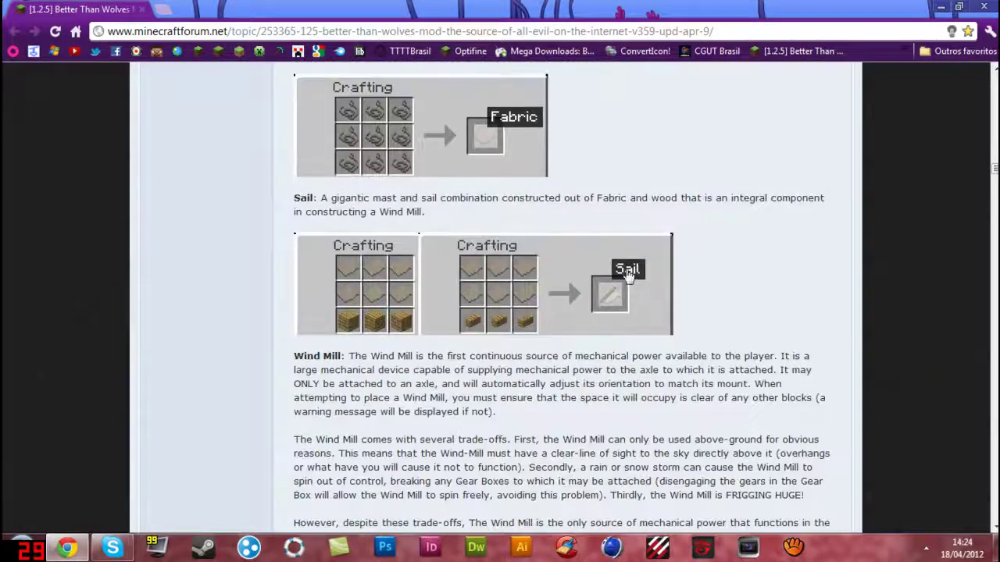
{"action": "scroll", "coordinate": [598, 327], "scroll_direction": "down", "scroll_amount": 1}
{"action": "scroll", "coordinate": [599, 327], "scroll_direction": "down", "scroll_amount": 5}
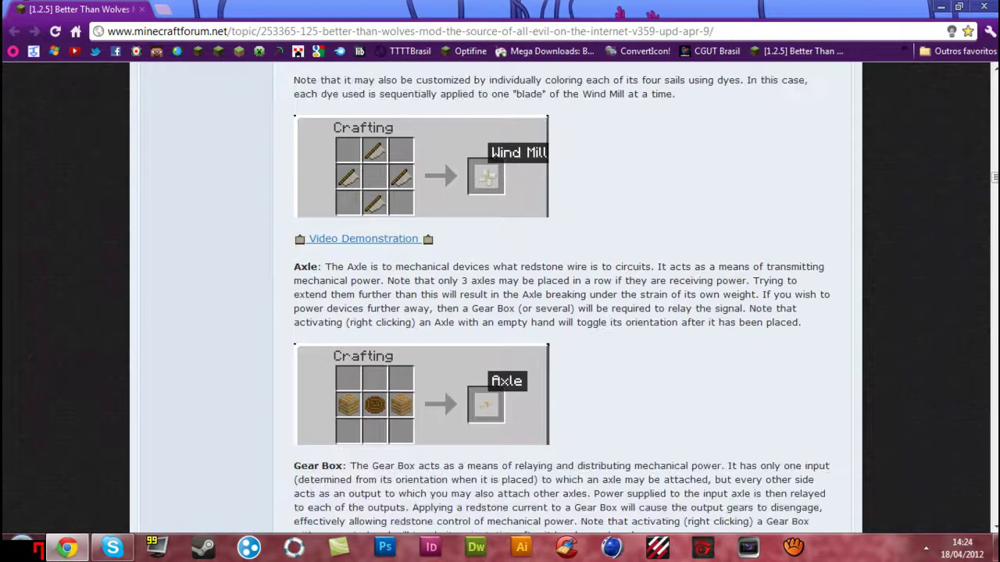
{"action": "scroll", "coordinate": [593, 323], "scroll_direction": "down", "scroll_amount": 2}
{"action": "scroll", "coordinate": [592, 324], "scroll_direction": "down", "scroll_amount": 3}
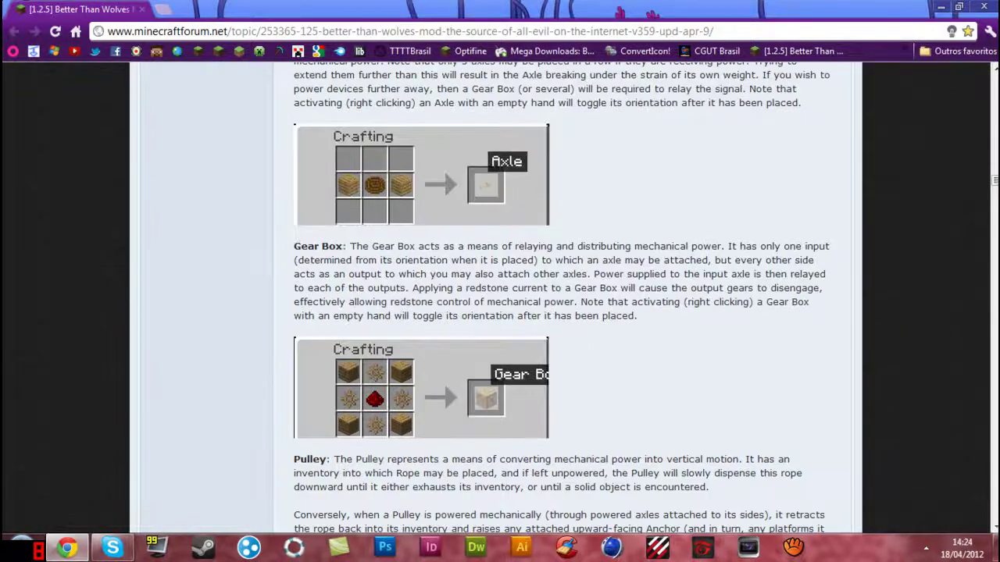
{"action": "scroll", "coordinate": [592, 323], "scroll_direction": "down", "scroll_amount": 5}
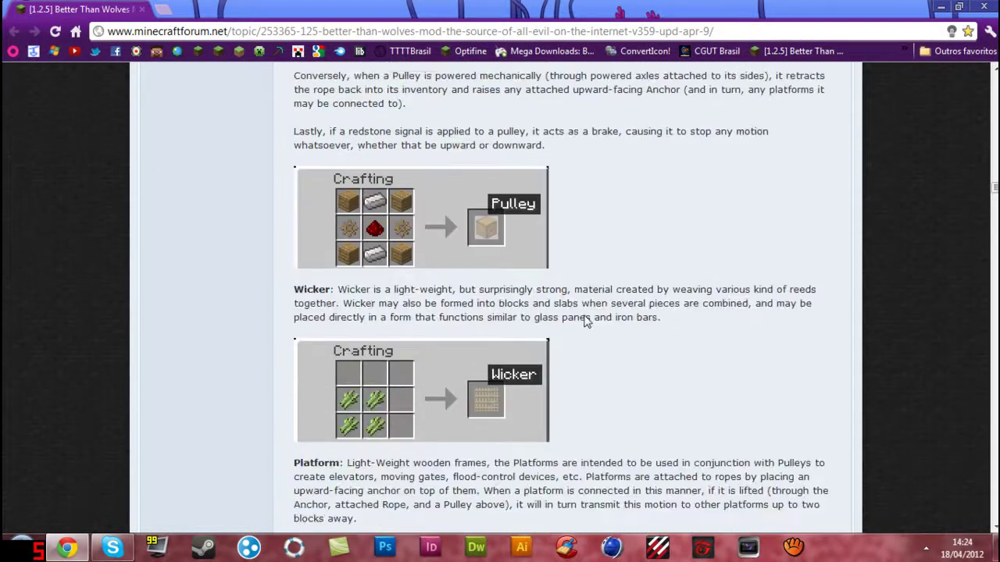
{"action": "scroll", "coordinate": [587, 322], "scroll_direction": "down", "scroll_amount": 4}
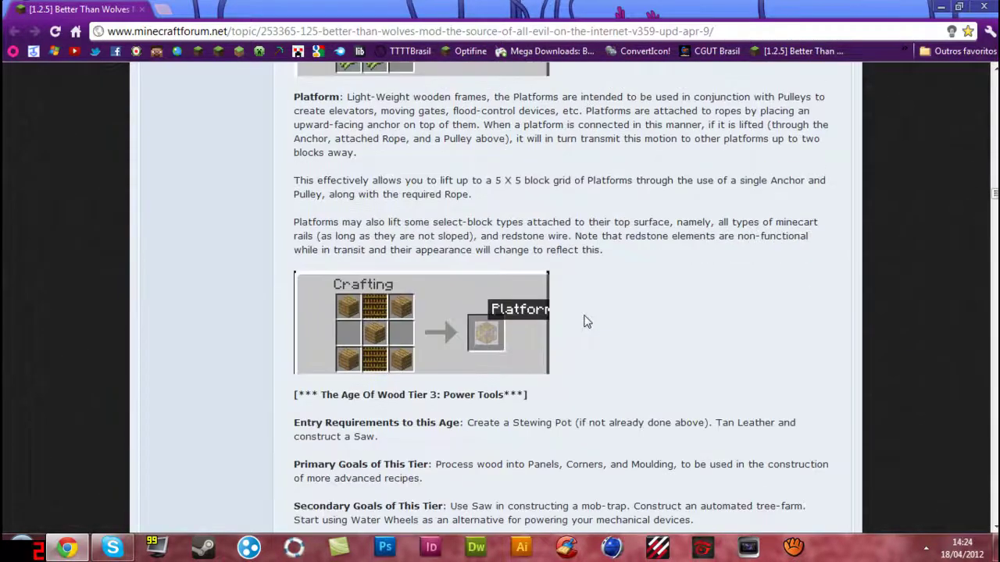
{"action": "scroll", "coordinate": [588, 322], "scroll_direction": "down", "scroll_amount": 4}
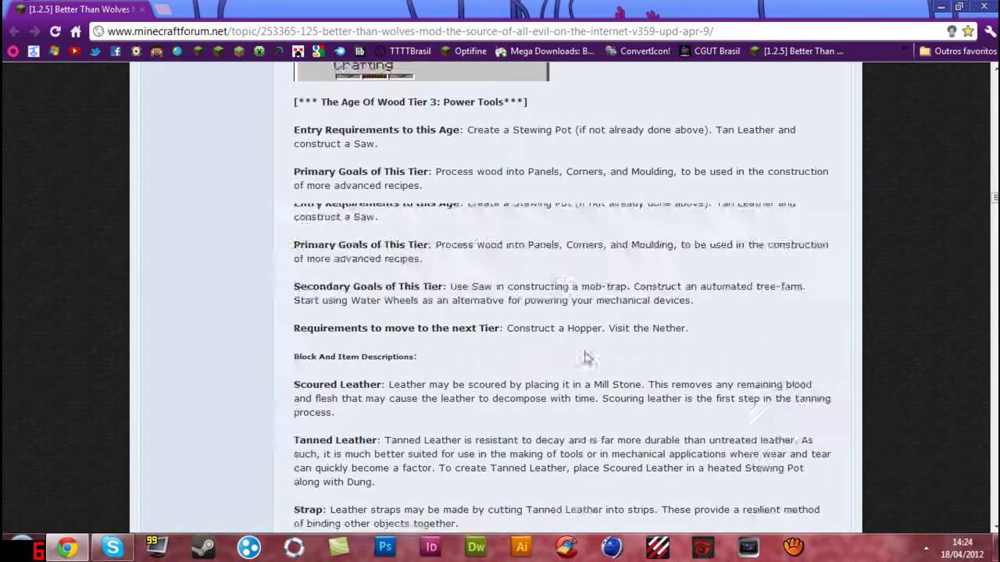
Go back to the thread's BTW Wiki section and open the Better Than Wolves Wiki.
{"action": "scroll", "coordinate": [586, 359], "scroll_direction": "up", "scroll_amount": 9}
{"action": "scroll", "coordinate": [557, 422], "scroll_direction": "down", "scroll_amount": 20}
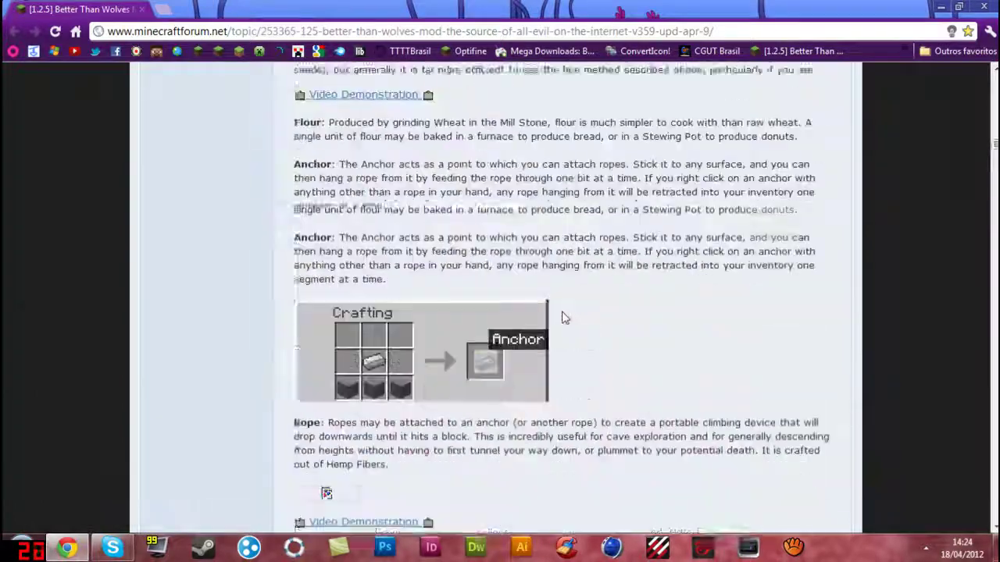
{"action": "scroll", "coordinate": [538, 258], "scroll_direction": "up", "scroll_amount": 20}
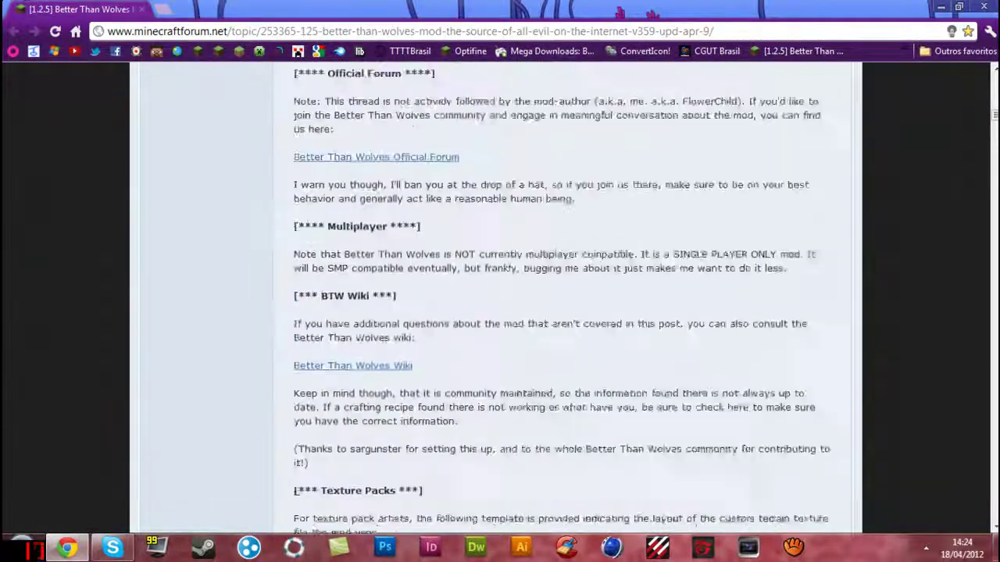
{"action": "left_click", "coordinate": [364, 439]}
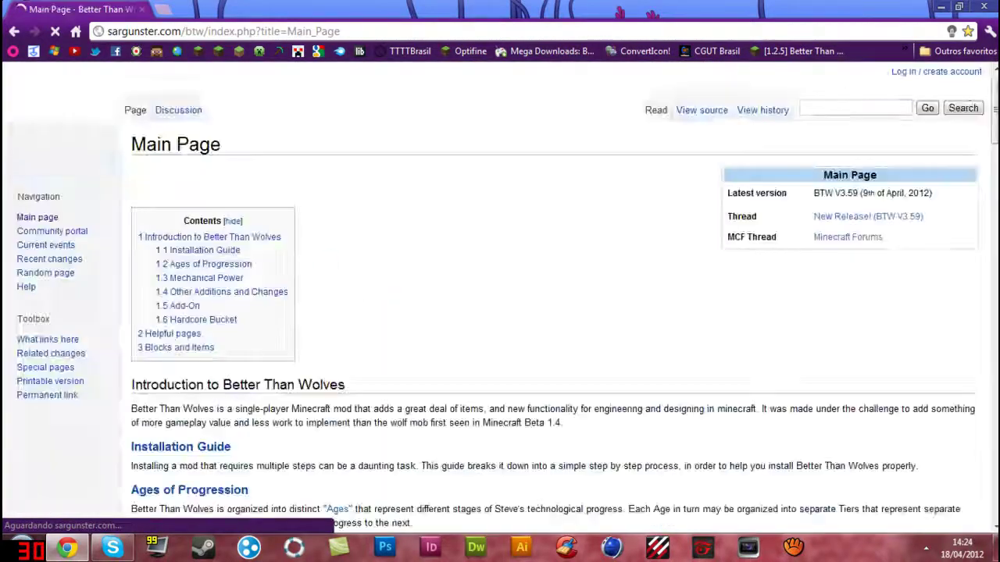
Examine the wiki main page's introduction, helpful pages and the Blocks and Items table.
{"action": "scroll", "coordinate": [404, 279], "scroll_direction": "down", "scroll_amount": 3}
{"action": "scroll", "coordinate": [401, 280], "scroll_direction": "down", "scroll_amount": 1}
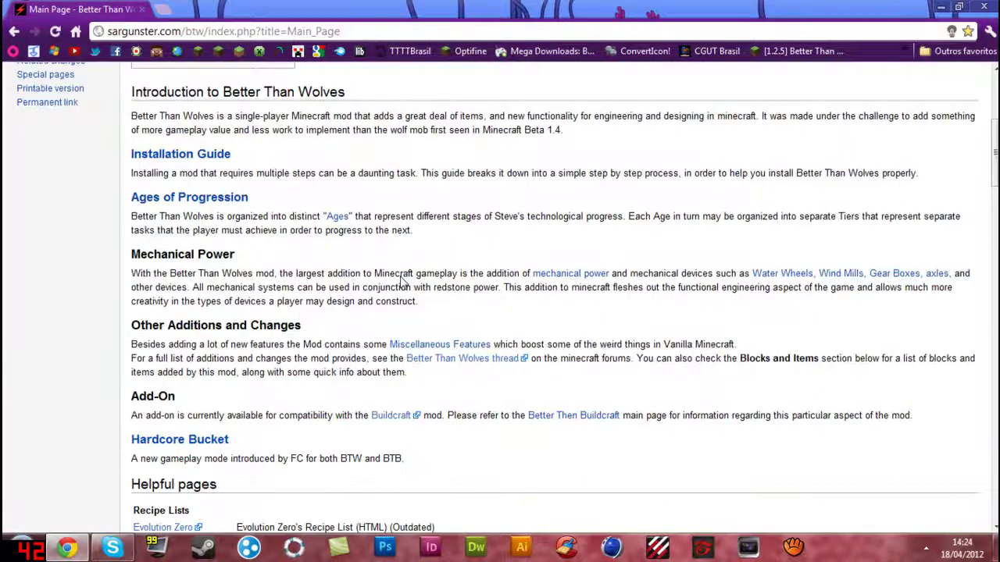
{"action": "scroll", "coordinate": [359, 305], "scroll_direction": "down", "scroll_amount": 9}
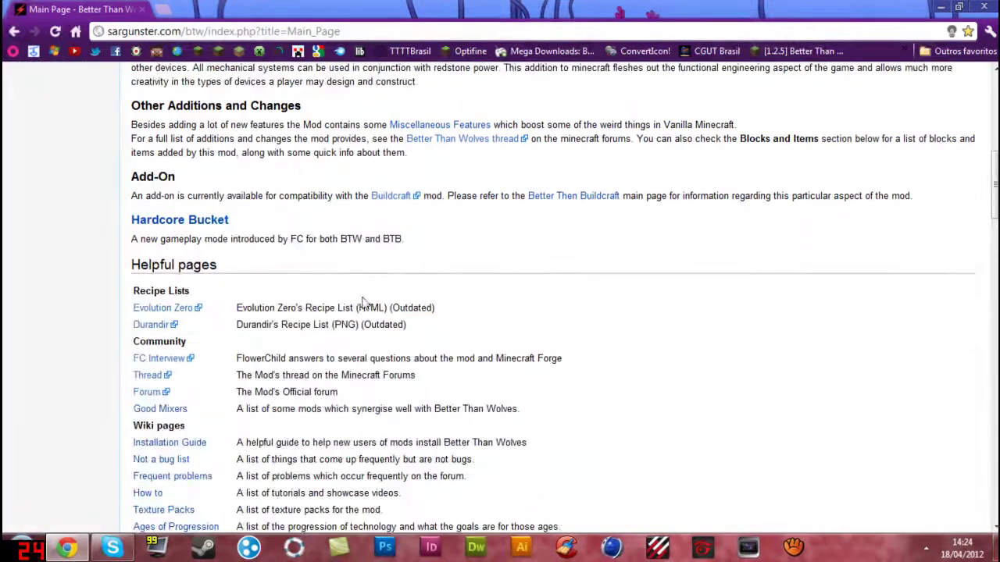
{"action": "scroll", "coordinate": [355, 310], "scroll_direction": "down", "scroll_amount": 3}
{"action": "scroll", "coordinate": [367, 388], "scroll_direction": "up", "scroll_amount": 1}
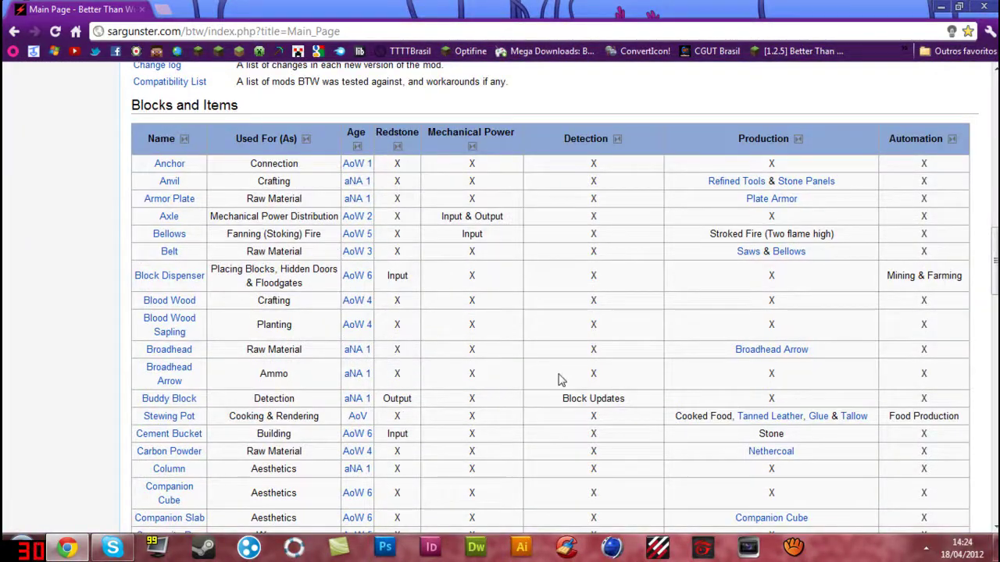
{"action": "scroll", "coordinate": [558, 380], "scroll_direction": "up", "scroll_amount": 9}
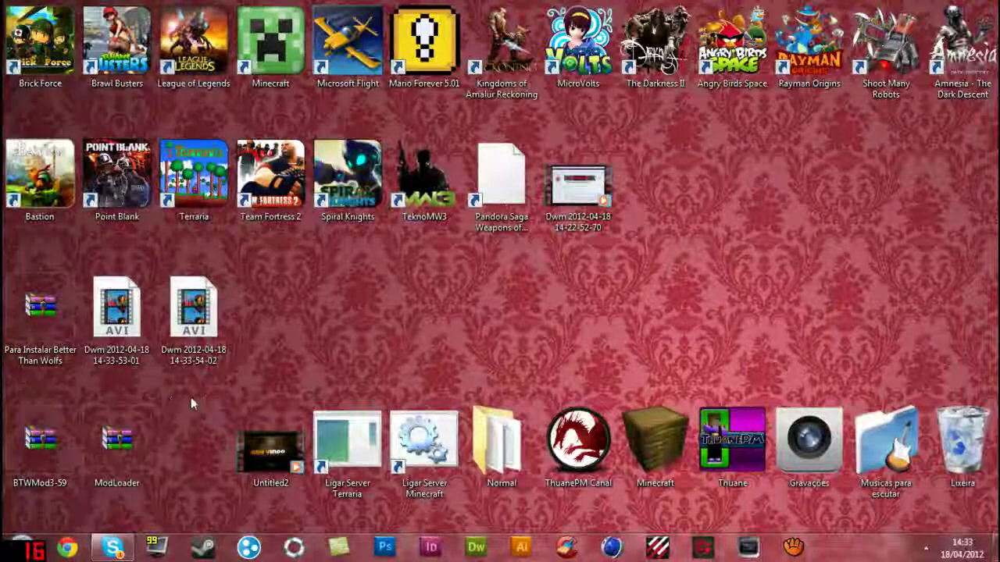
{"action": "left_click", "coordinate": [43, 328]}
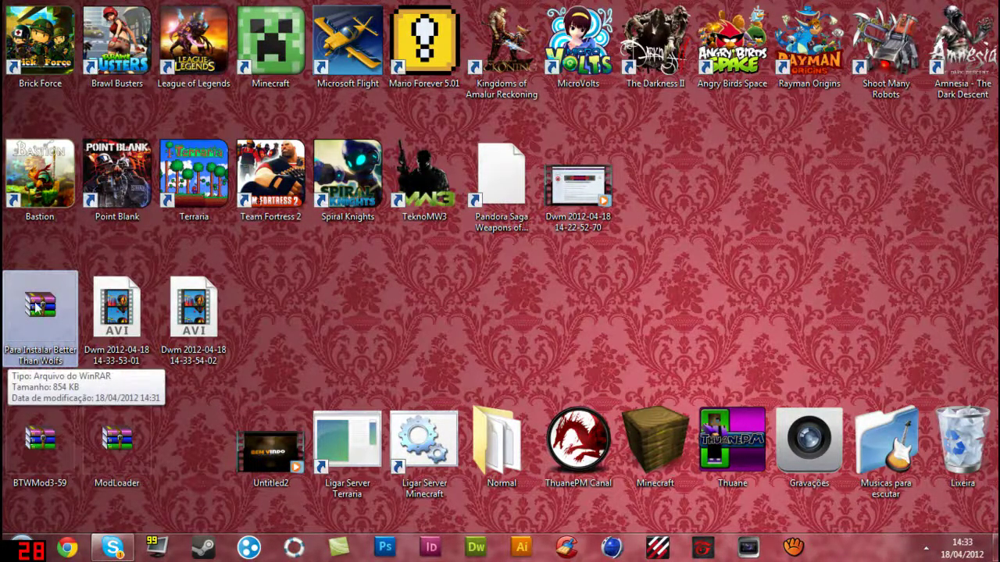
{"action": "right_click", "coordinate": [36, 306]}
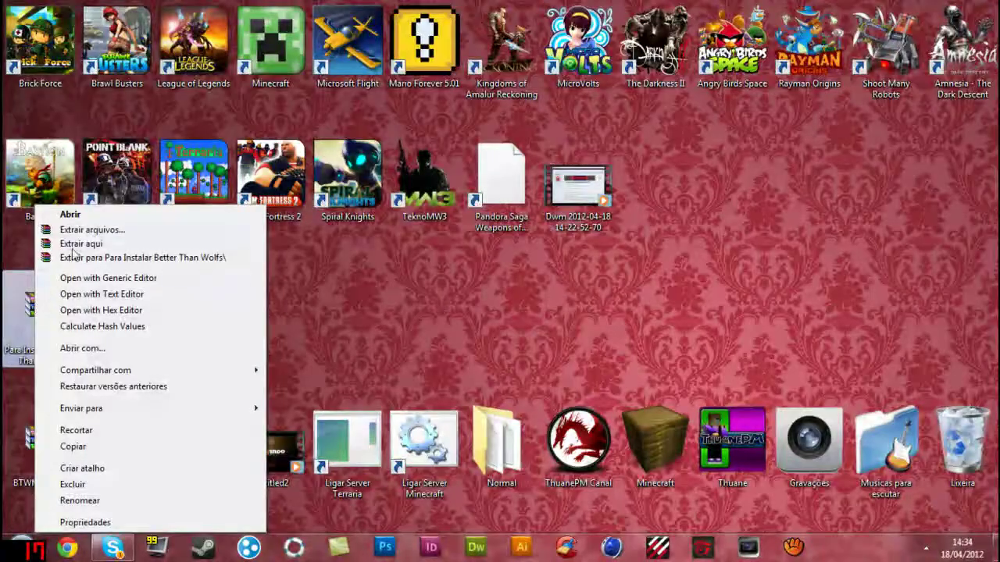
{"action": "left_click", "coordinate": [705, 234]}
{"action": "left_click_drag", "start_coordinate": [184, 438], "coordinate": [142, 455]}
{"action": "left_click", "coordinate": [61, 453]}
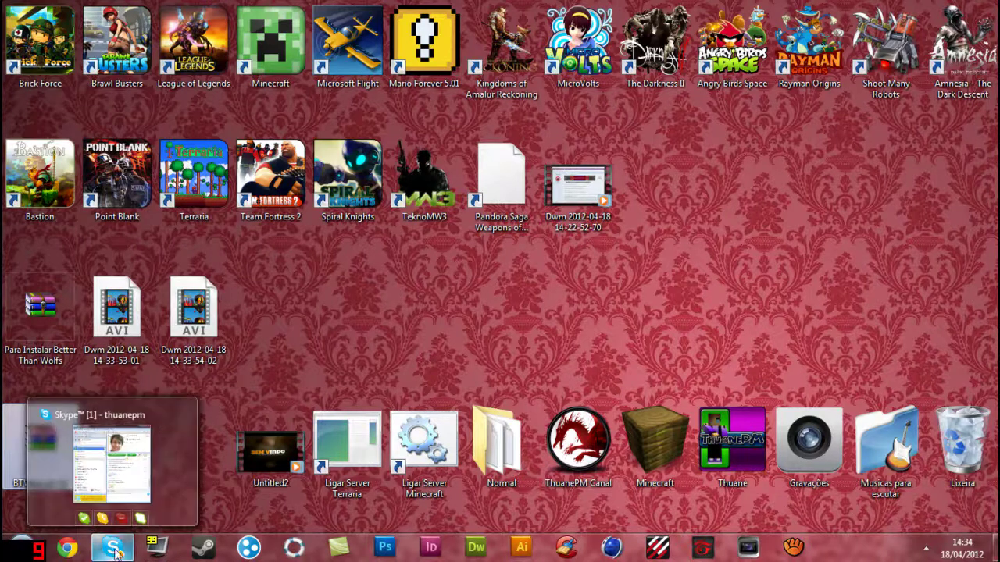
{"action": "left_click", "coordinate": [359, 361]}
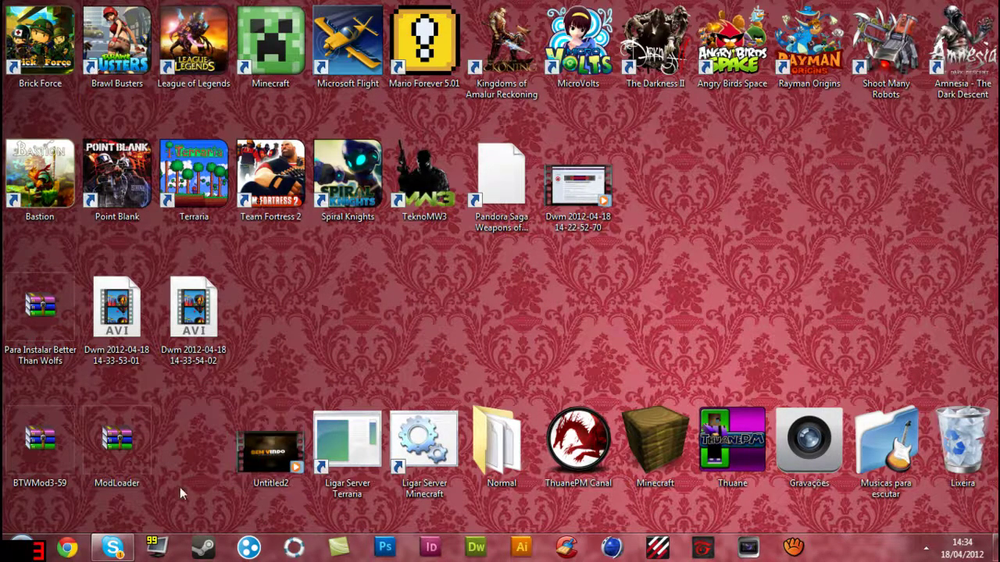
Find and launch the Executar program, run %appdata% in it, and open the .minecraft folder.
{"action": "left_click", "coordinate": [23, 545]}
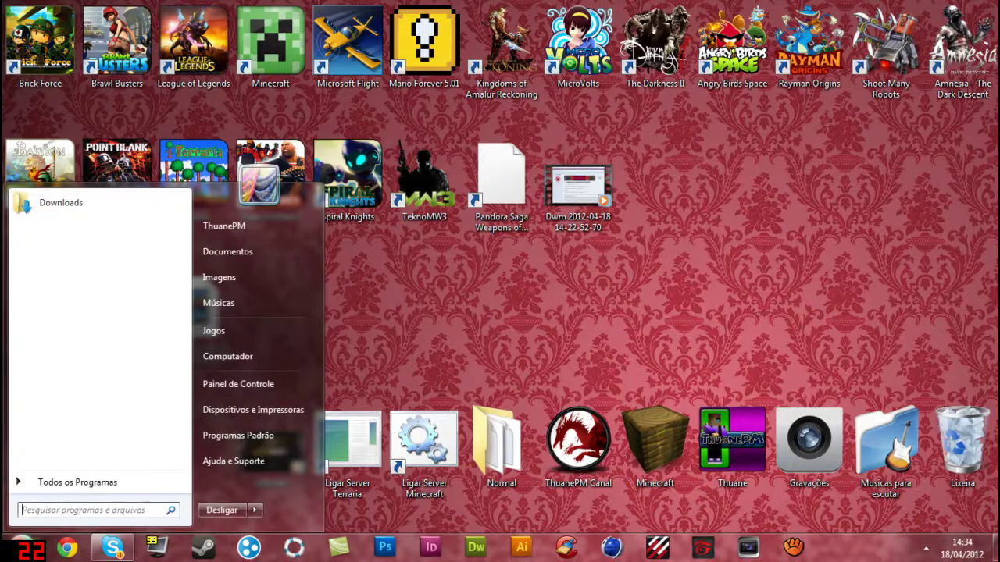
{"action": "type", "text": "executar"}
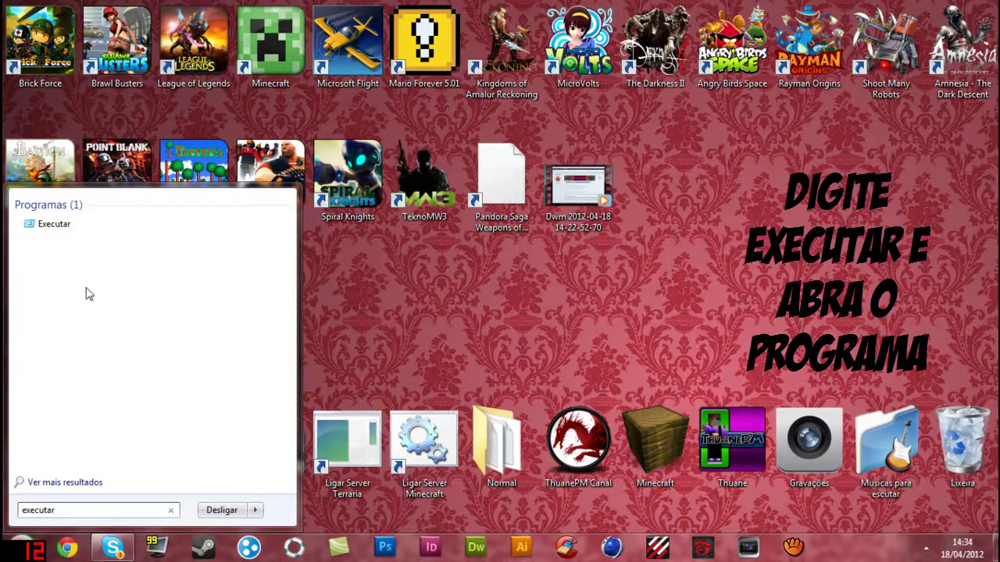
{"action": "left_click", "coordinate": [50, 226]}
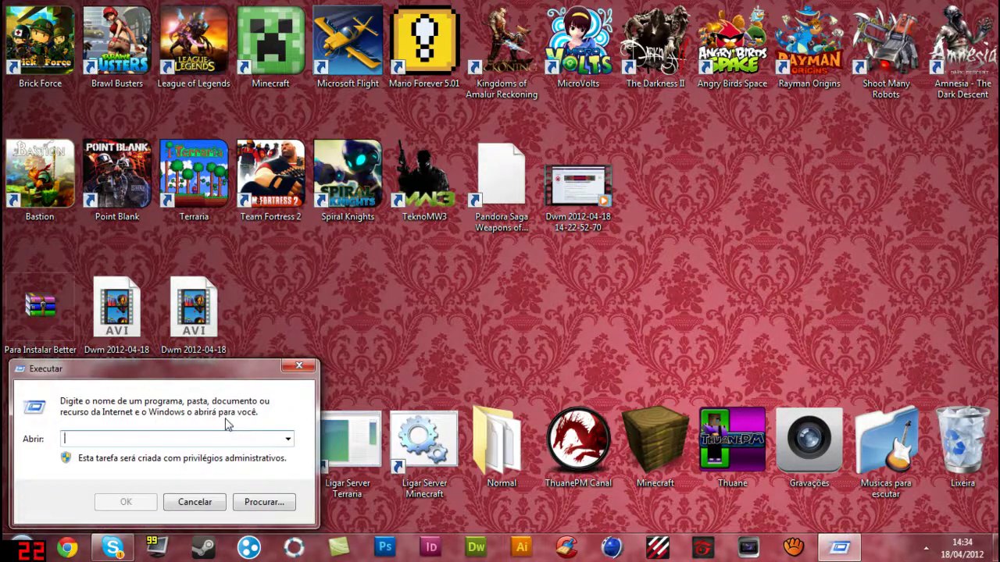
{"action": "type", "text": "%appdata"}
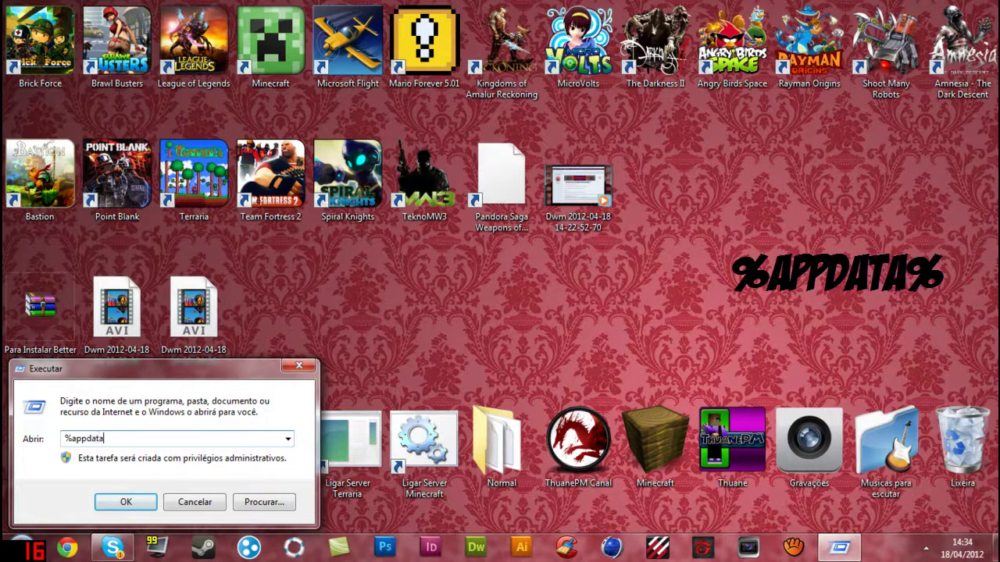
{"action": "type", "text": "%"}
{"action": "key", "text": "Return"}
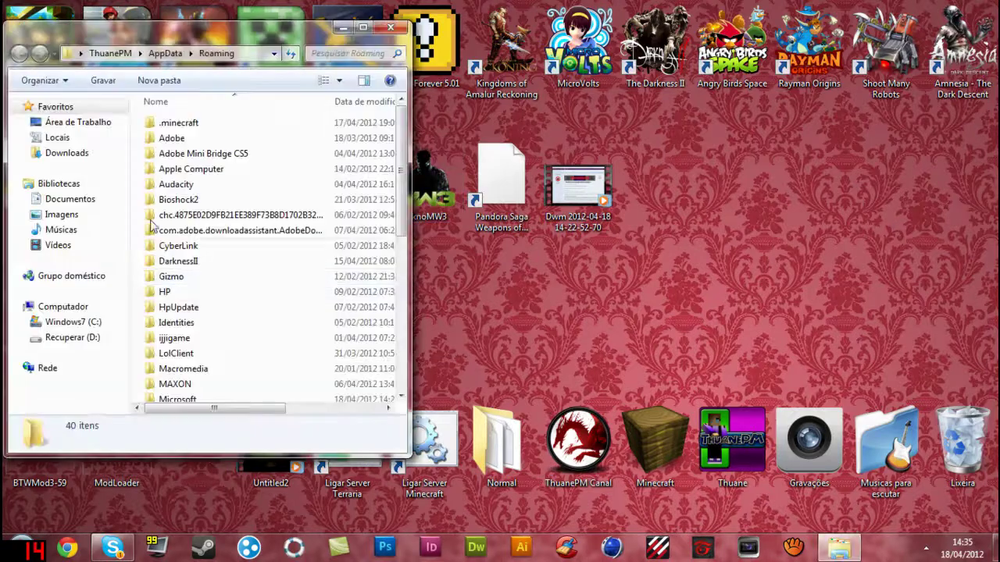
{"action": "left_click_drag", "start_coordinate": [235, 32], "coordinate": [665, 70]}
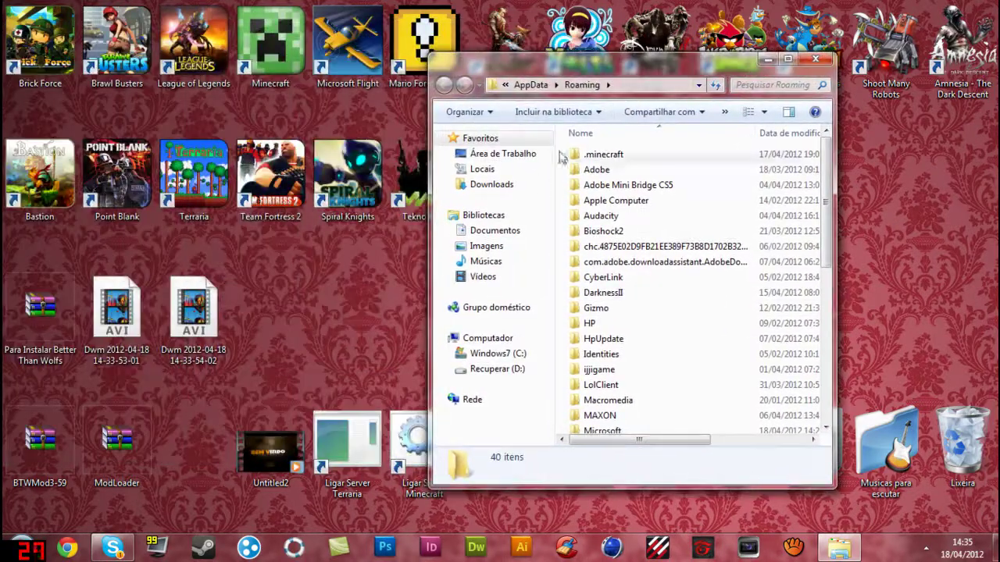
{"action": "double_click", "coordinate": [602, 156]}
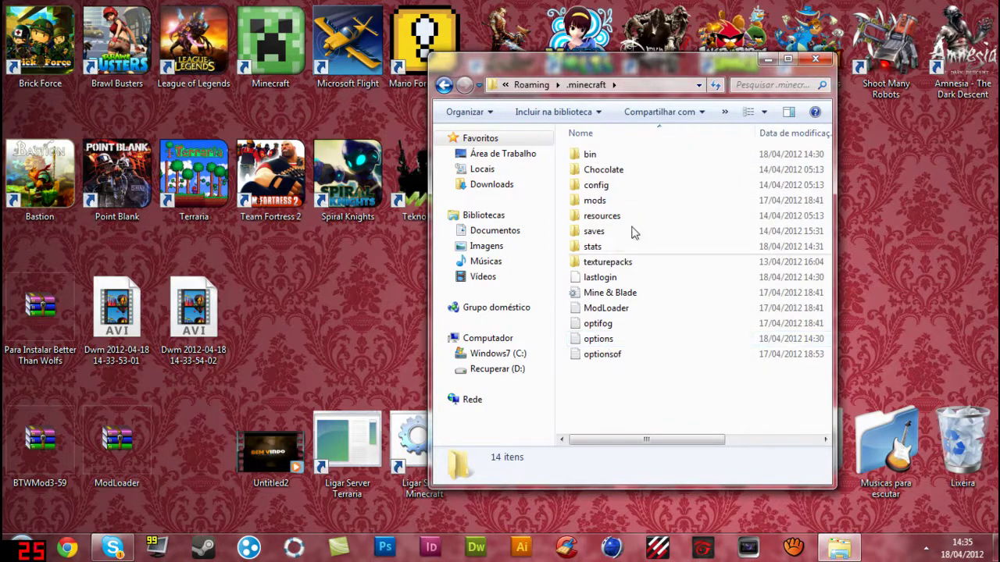
Delete the Chocolate folder and the Mine & Blade, ModLoader, optifog and optionsof files from the .minecraft folder.
{"action": "left_click", "coordinate": [631, 171]}
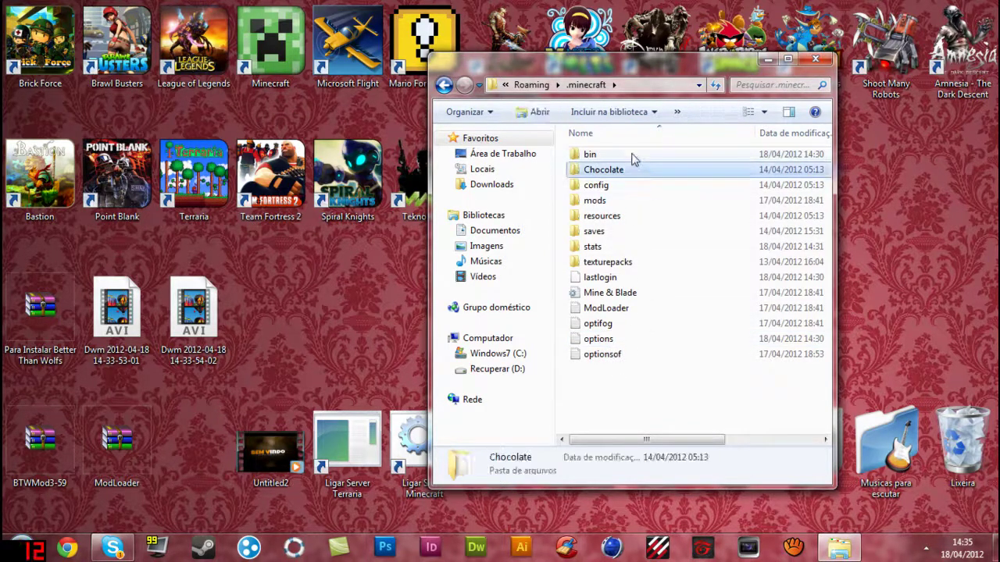
{"action": "left_click", "coordinate": [631, 300], "text": "ctrl"}
{"action": "left_click", "coordinate": [625, 294], "text": "ctrl"}
{"action": "left_click", "coordinate": [600, 278], "text": "ctrl"}
{"action": "left_click", "coordinate": [610, 309], "text": "ctrl"}
{"action": "left_click", "coordinate": [612, 279], "text": "ctrl"}
{"action": "left_click", "coordinate": [613, 292], "text": "ctrl"}
{"action": "left_click", "coordinate": [609, 323], "text": "ctrl"}
{"action": "left_click", "coordinate": [609, 339], "text": "ctrl"}
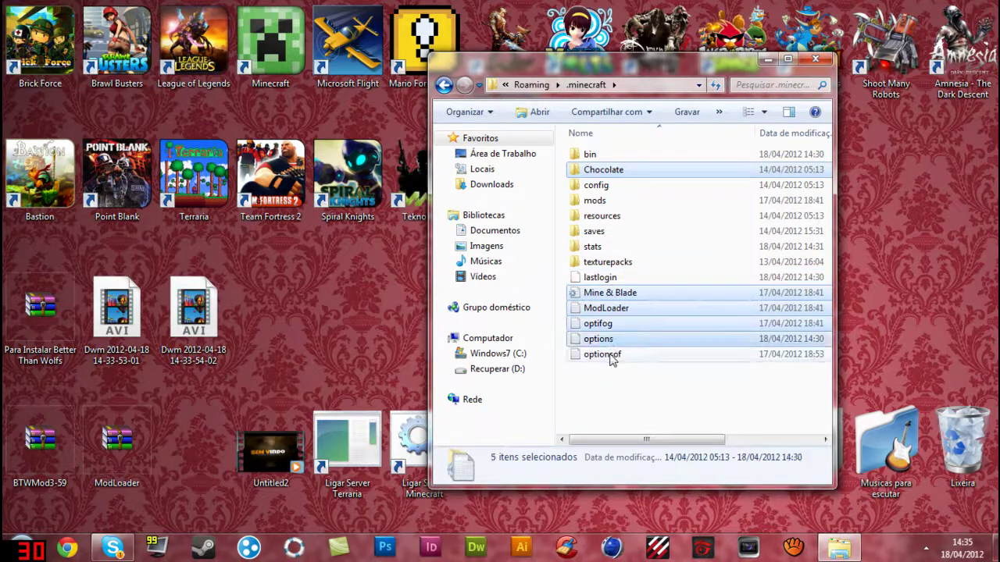
{"action": "left_click", "coordinate": [613, 356], "text": "ctrl"}
{"action": "left_click", "coordinate": [617, 344], "text": "ctrl"}
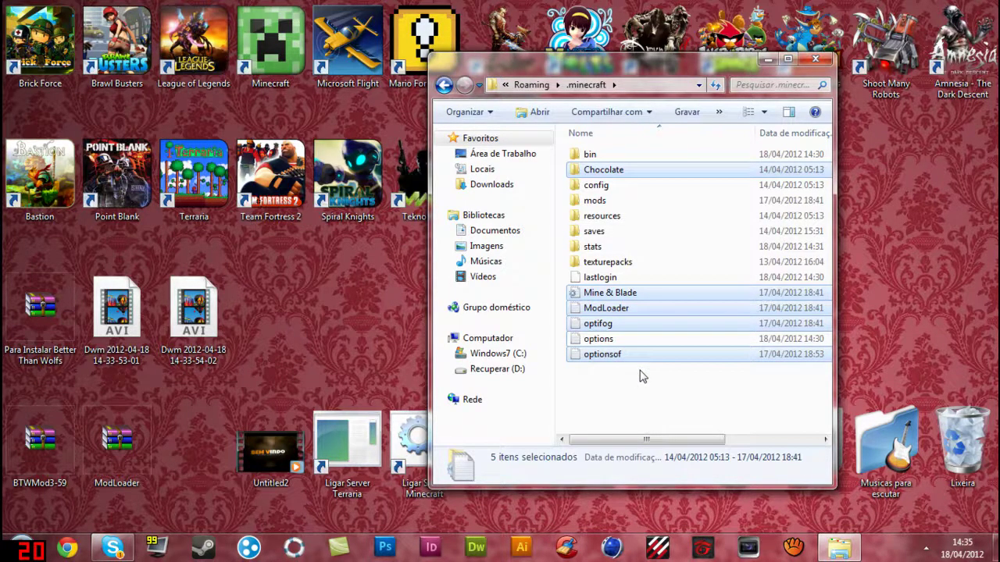
{"action": "key", "text": "Delete"}
{"action": "key", "text": "Escape"}
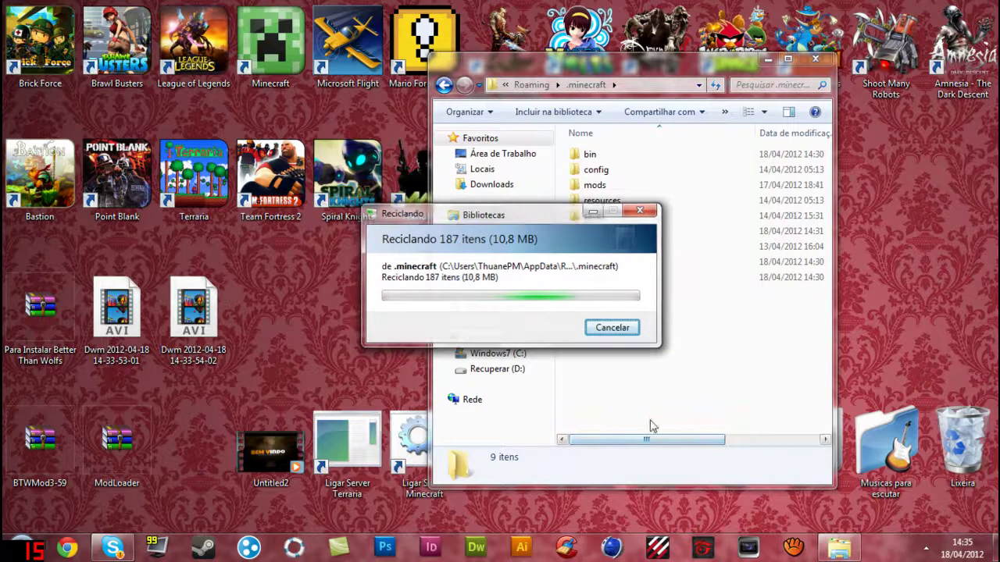
Delete all the files and folders inside the mods folder of .minecraft.
{"action": "double_click", "coordinate": [613, 185]}
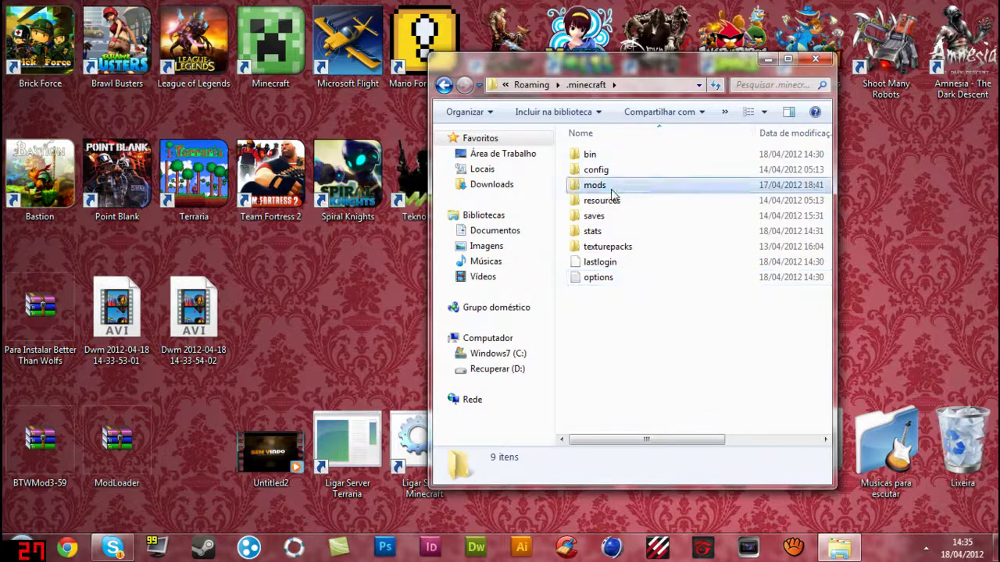
{"action": "left_click", "coordinate": [587, 84]}
{"action": "double_click", "coordinate": [613, 186]}
{"action": "left_click_drag", "start_coordinate": [610, 375], "coordinate": [623, 147]}
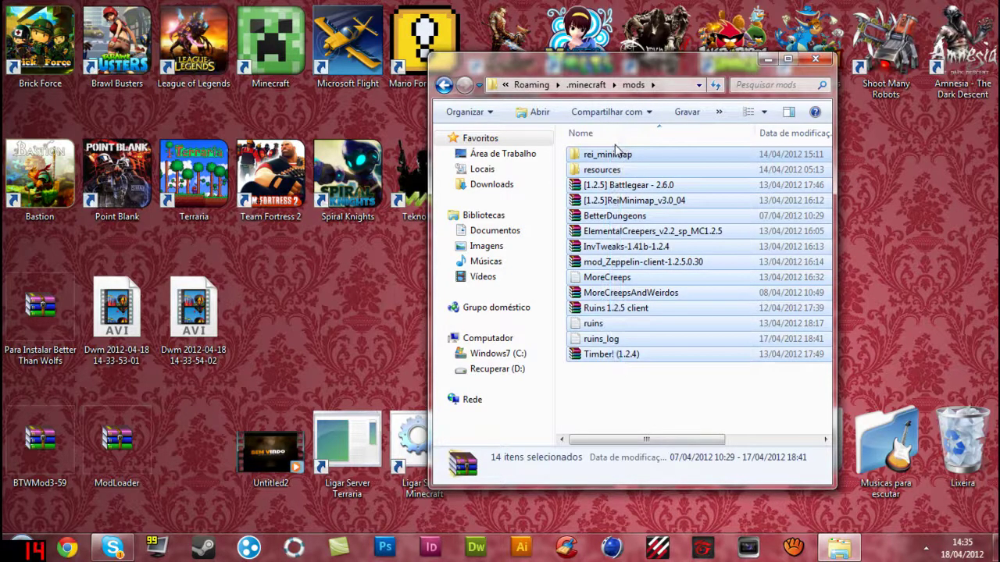
{"action": "key", "text": "Delete"}
{"action": "key", "text": "Return"}
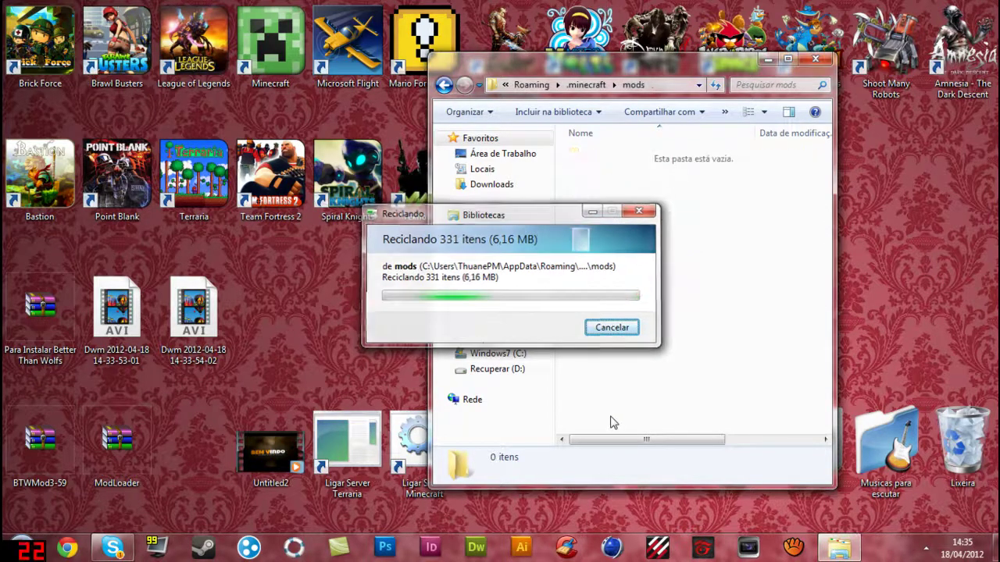
Open minecraft.jar from the .minecraft bin folder in WinRAR, with its window filling half of the screen.
{"action": "left_click", "coordinate": [588, 84]}
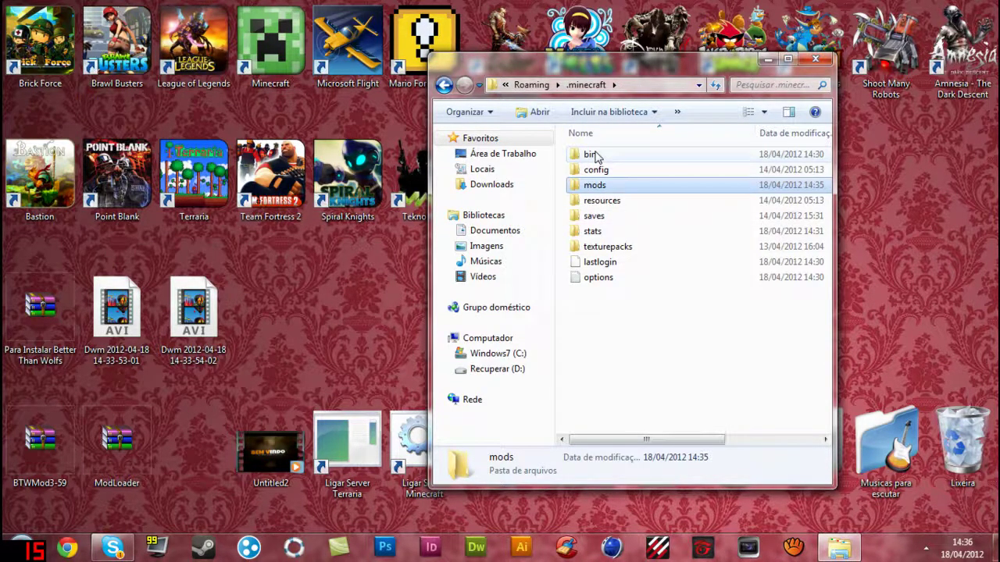
{"action": "double_click", "coordinate": [592, 154]}
{"action": "left_click", "coordinate": [613, 230]}
{"action": "right_click", "coordinate": [613, 231]}
{"action": "mouse_move", "coordinate": [673, 353]}
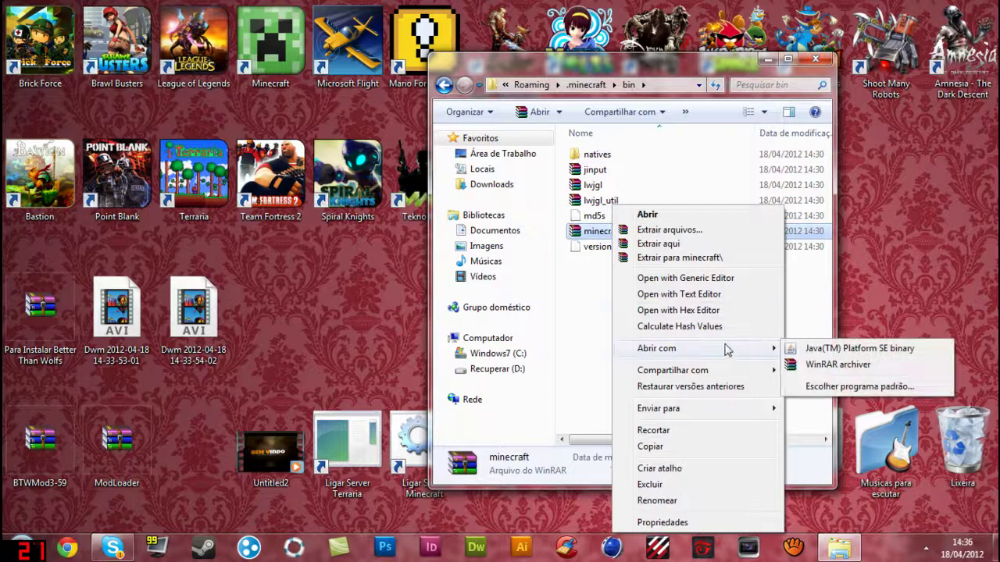
{"action": "left_click", "coordinate": [790, 367]}
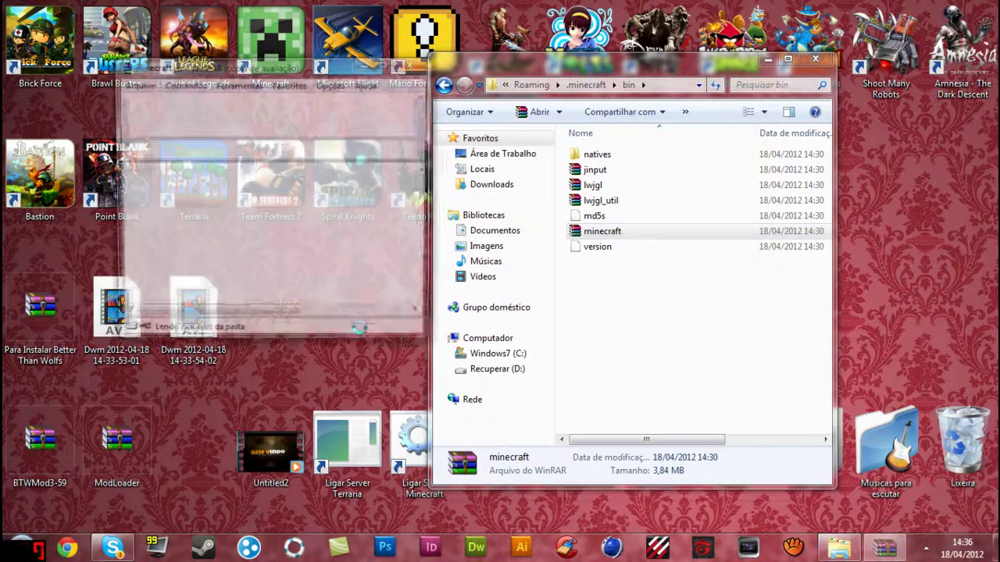
{"action": "left_click", "coordinate": [814, 60]}
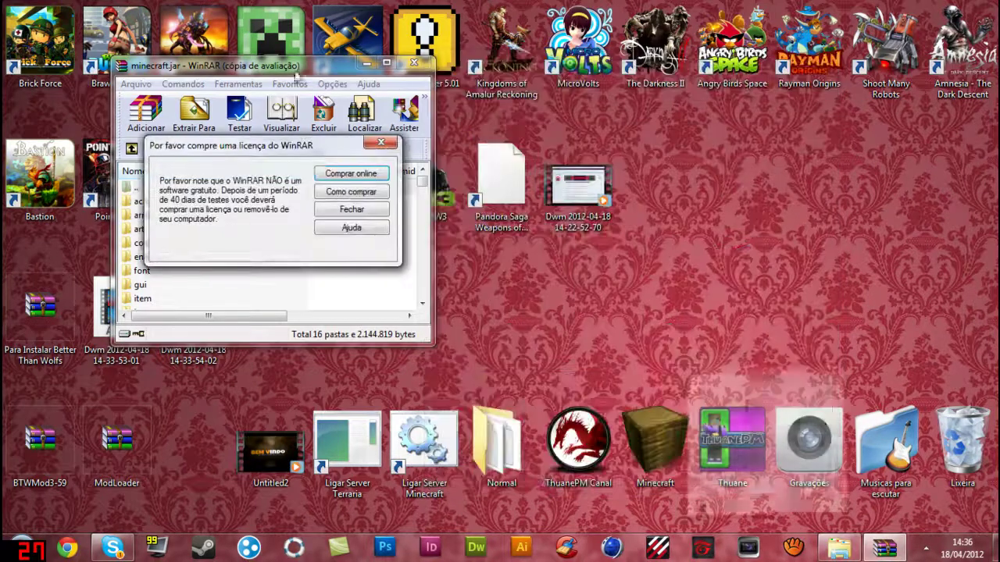
{"action": "left_click", "coordinate": [386, 143]}
{"action": "left_click_drag", "start_coordinate": [364, 65], "coordinate": [999, 153]}
Delete the META-INF folder from minecraft.jar.
{"action": "left_click", "coordinate": [567, 278]}
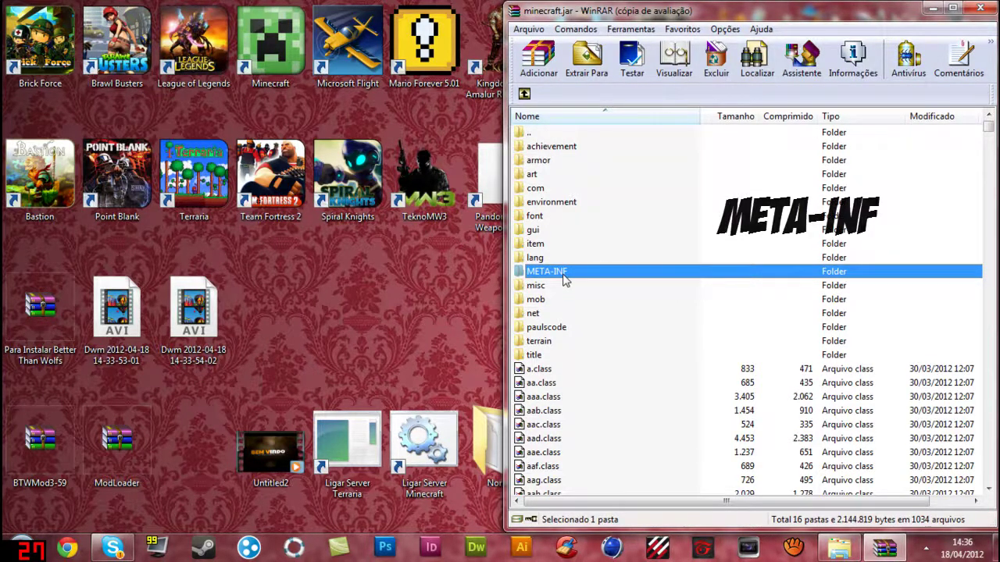
{"action": "key", "text": "Delete"}
{"action": "key", "text": "Return"}
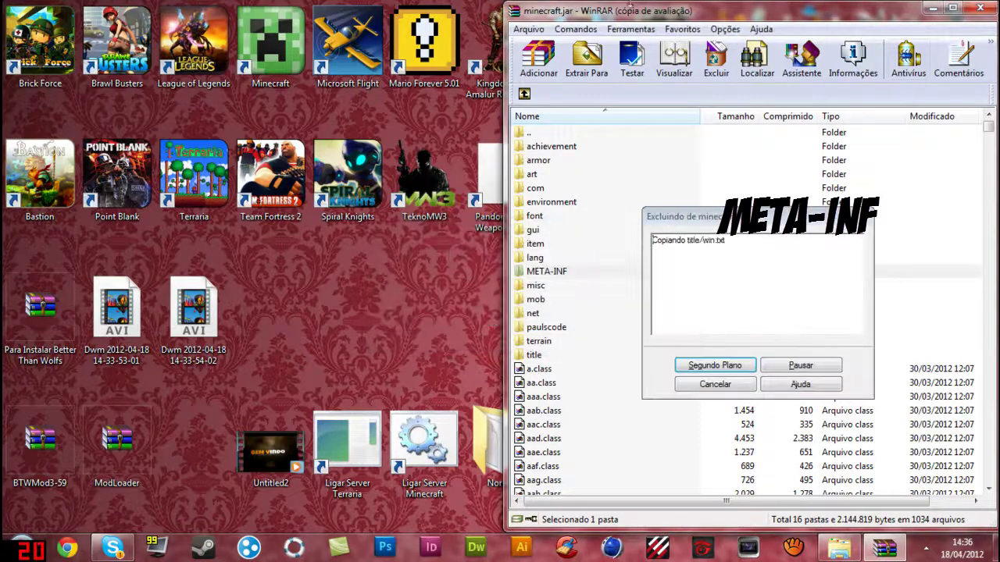
{"action": "left_click", "coordinate": [273, 324]}
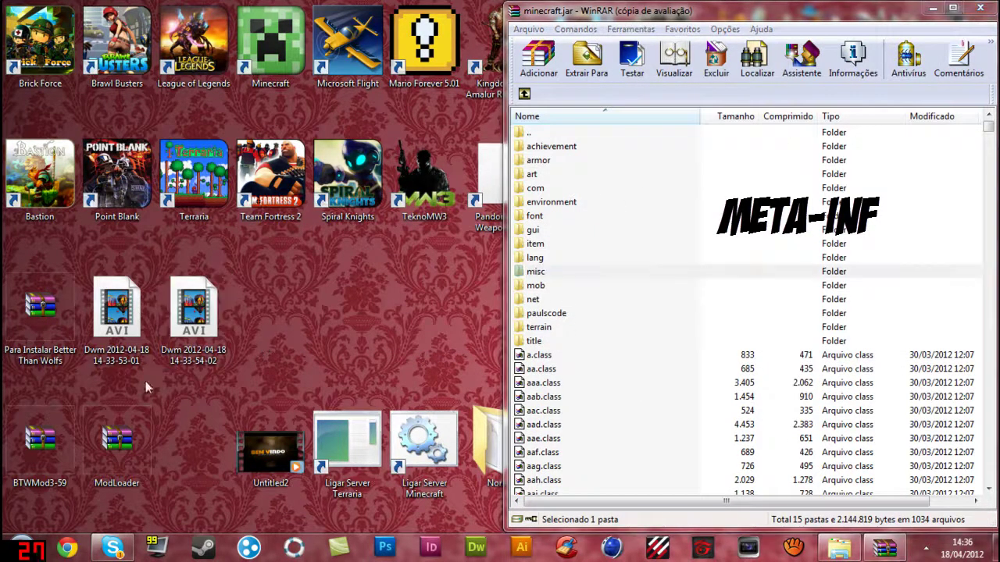
Open the ModLoader archive from the desktop and place its window side by side with minecraft.jar.
{"action": "double_click", "coordinate": [117, 441]}
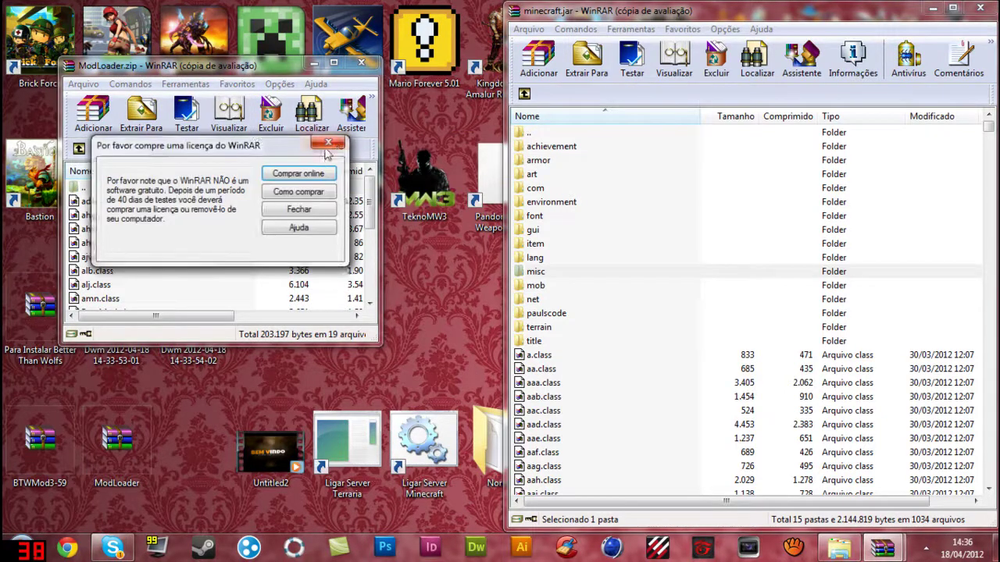
{"action": "left_click", "coordinate": [327, 146]}
{"action": "left_click", "coordinate": [208, 264]}
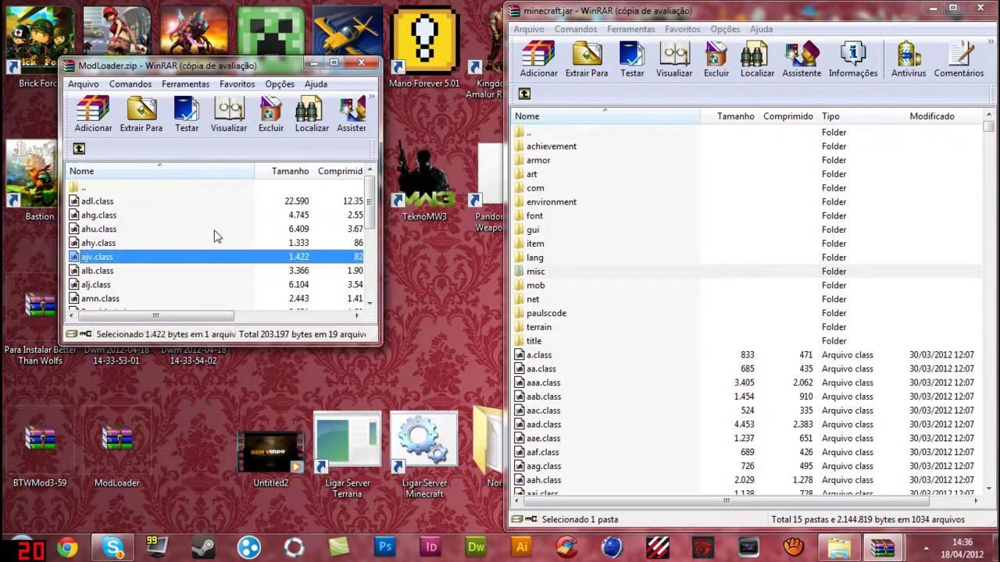
{"action": "left_click_drag", "start_coordinate": [335, 66], "coordinate": [0, 68]}
Copy all the files of ModLoader.zip into the root of minecraft.jar and close the ModLoader archive.
{"action": "left_click", "coordinate": [105, 257]}
{"action": "key", "text": "ctrl+a"}
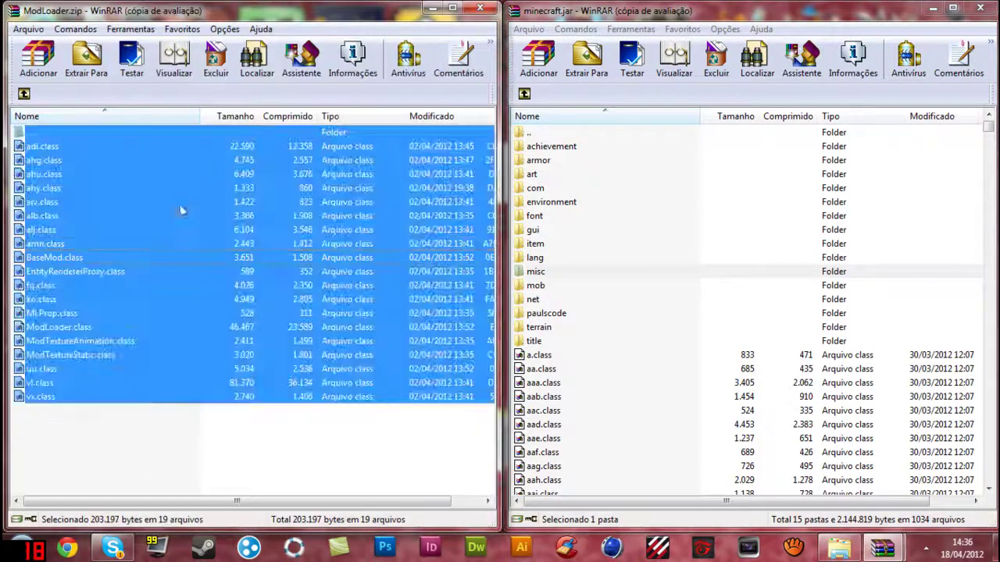
{"action": "left_click_drag", "start_coordinate": [72, 143], "coordinate": [821, 409]}
{"action": "left_click", "coordinate": [826, 393]}
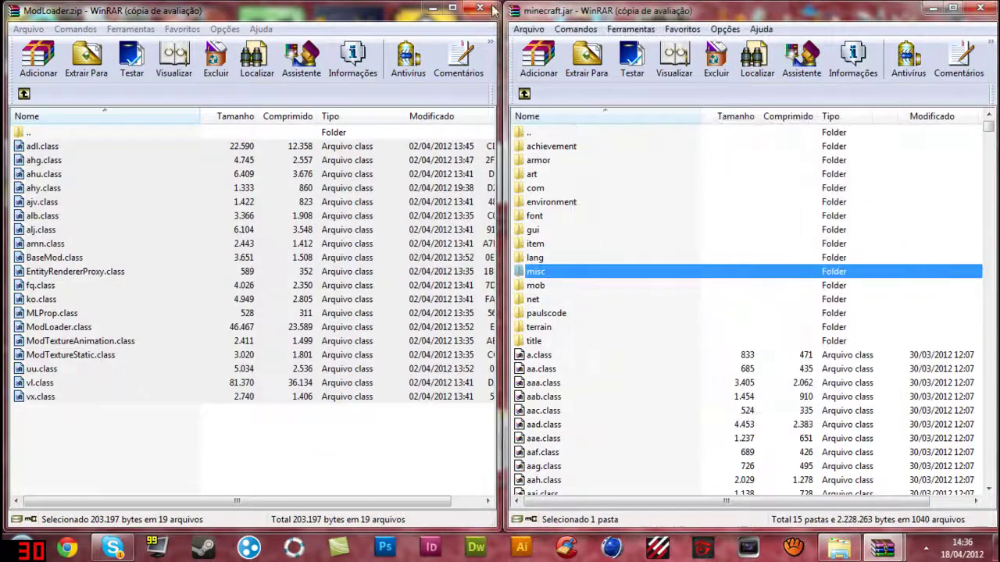
{"action": "left_click", "coordinate": [479, 10]}
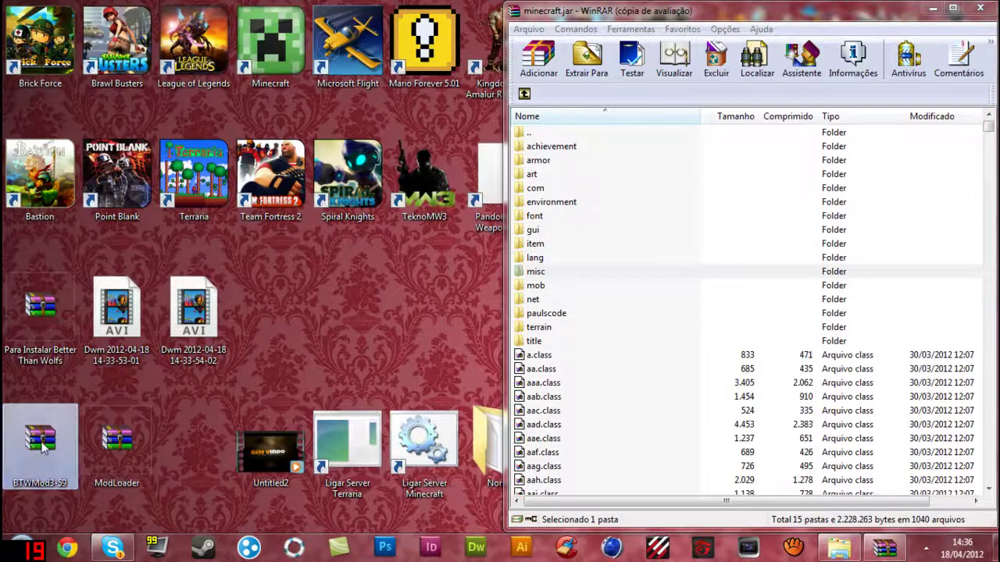
Open the BTWMod3-59 archive from the desktop and place its window side by side with minecraft.jar.
{"action": "double_click", "coordinate": [43, 441]}
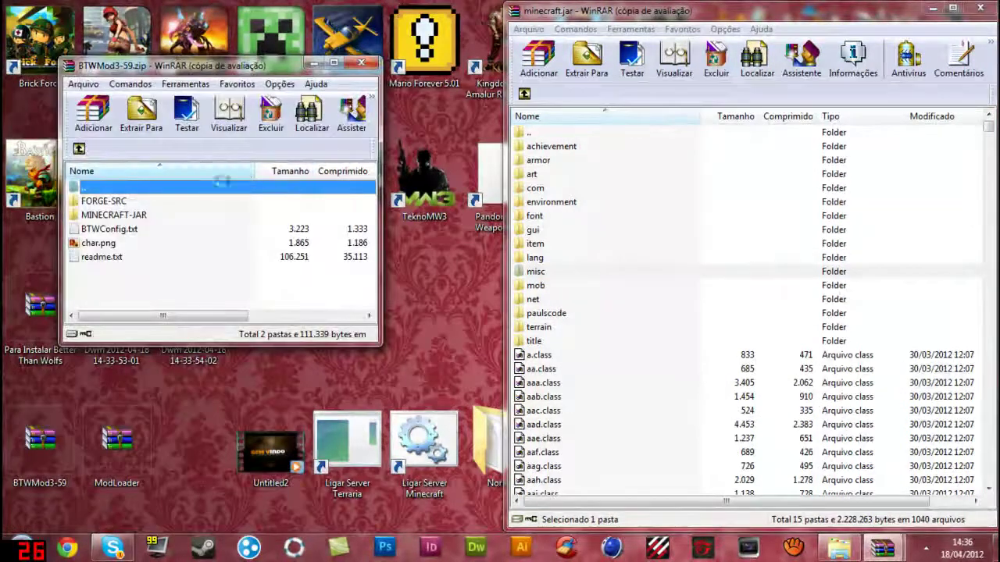
{"action": "left_click", "coordinate": [332, 148]}
{"action": "left_click_drag", "start_coordinate": [281, 66], "coordinate": [1, 10]}
{"action": "left_click", "coordinate": [173, 247]}
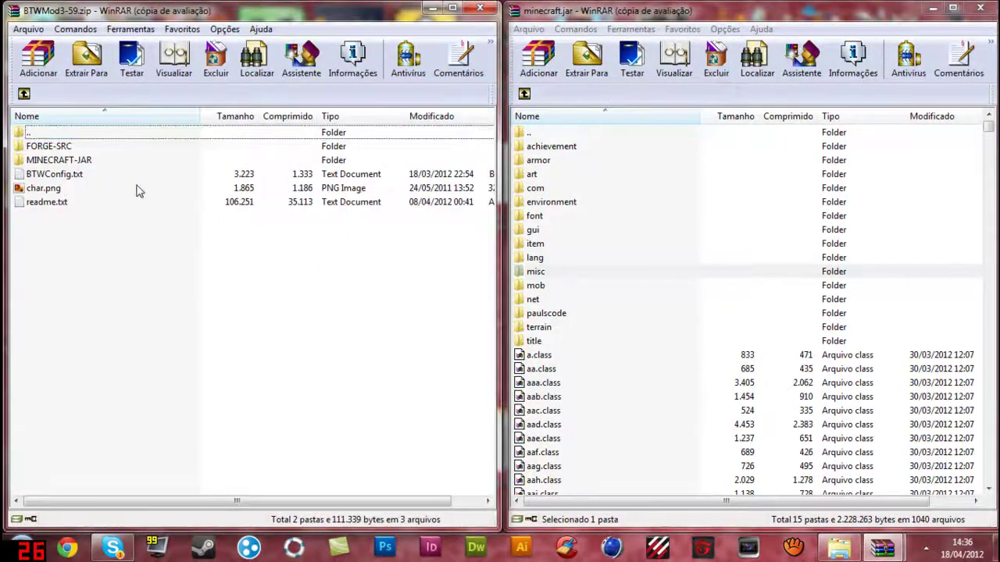
View the contents of the FORGE-SRC folder in BTWMod3-59.zip and return to the archive's root.
{"action": "double_click", "coordinate": [102, 159]}
{"action": "key", "text": "Down"}
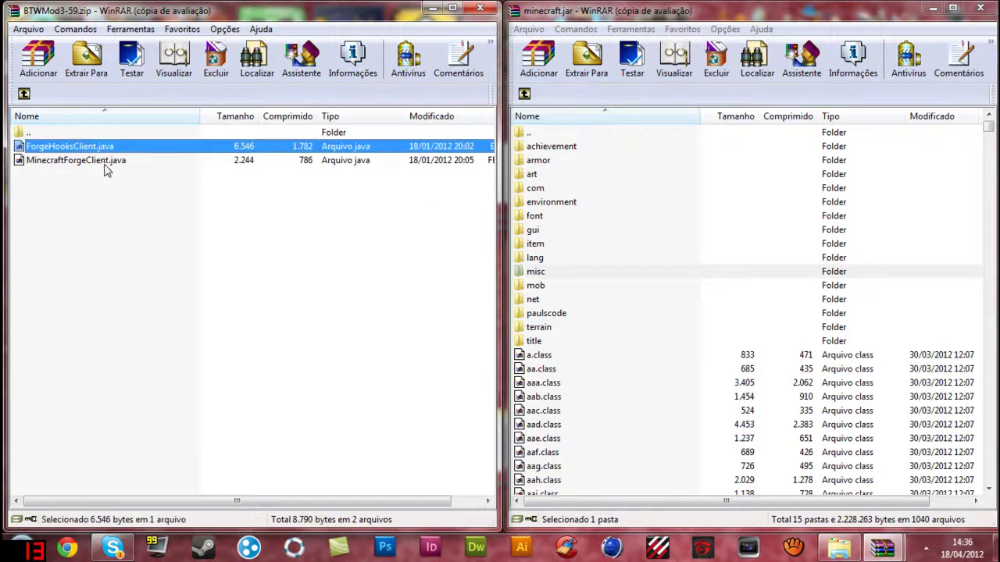
{"action": "key", "text": "Down"}
{"action": "left_click", "coordinate": [23, 94]}
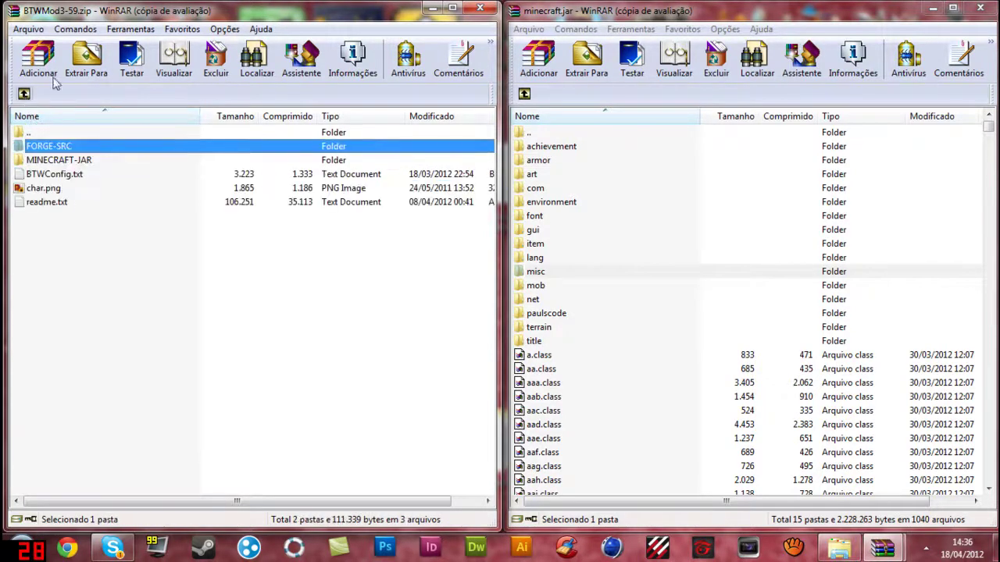
Copy all the files and folders from the MINECRAFT-JAR folder of BTWMod3-59.zip into minecraft.jar.
{"action": "left_click", "coordinate": [88, 161]}
{"action": "double_click", "coordinate": [89, 161]}
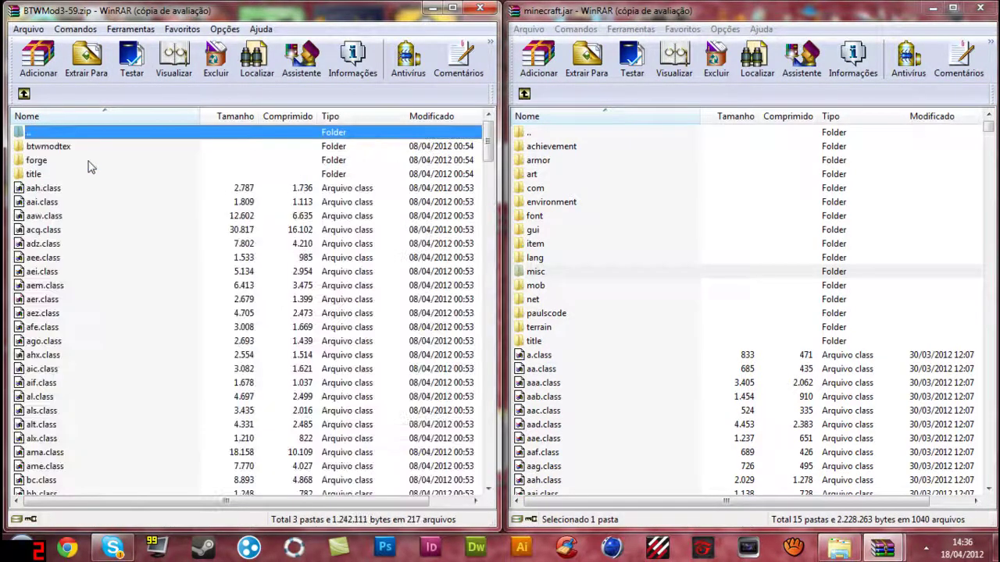
{"action": "left_click", "coordinate": [89, 202]}
{"action": "key", "text": "ctrl+a"}
{"action": "left_click_drag", "start_coordinate": [45, 140], "coordinate": [850, 396]}
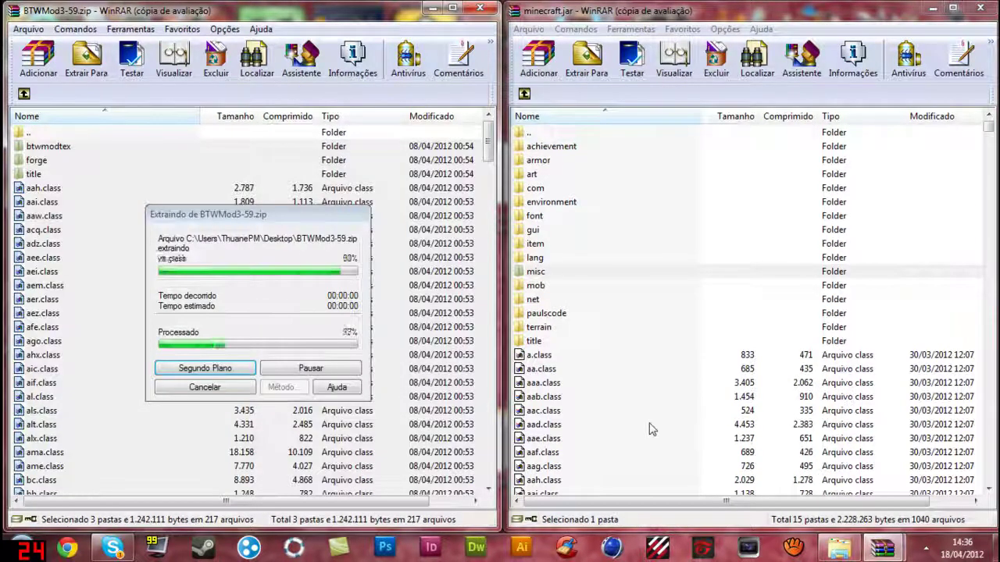
{"action": "left_click", "coordinate": [769, 395]}
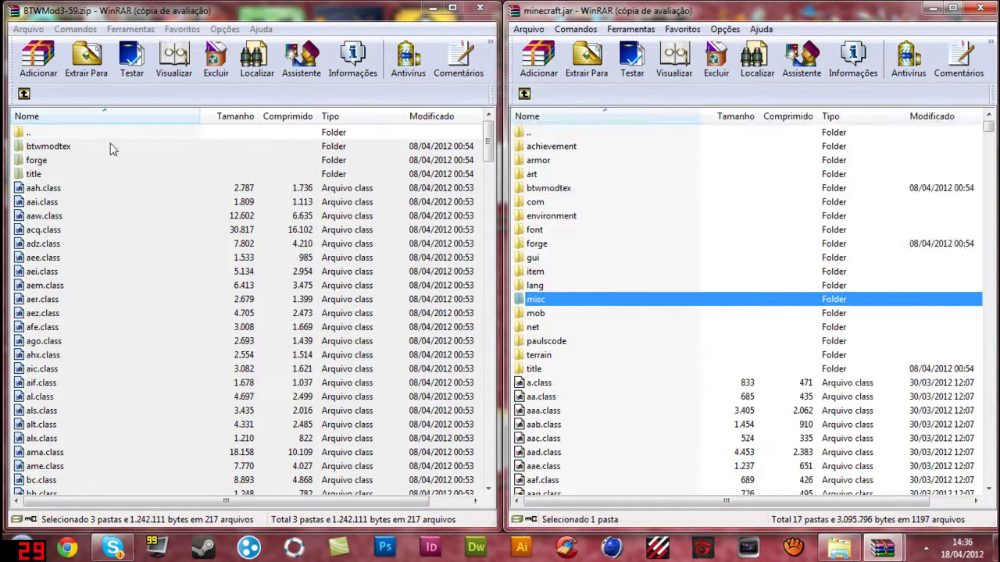
Open readme.txt from the root of BTWMod3-59.zip and read its installation instructions.
{"action": "left_click", "coordinate": [25, 94]}
{"action": "left_click", "coordinate": [170, 264]}
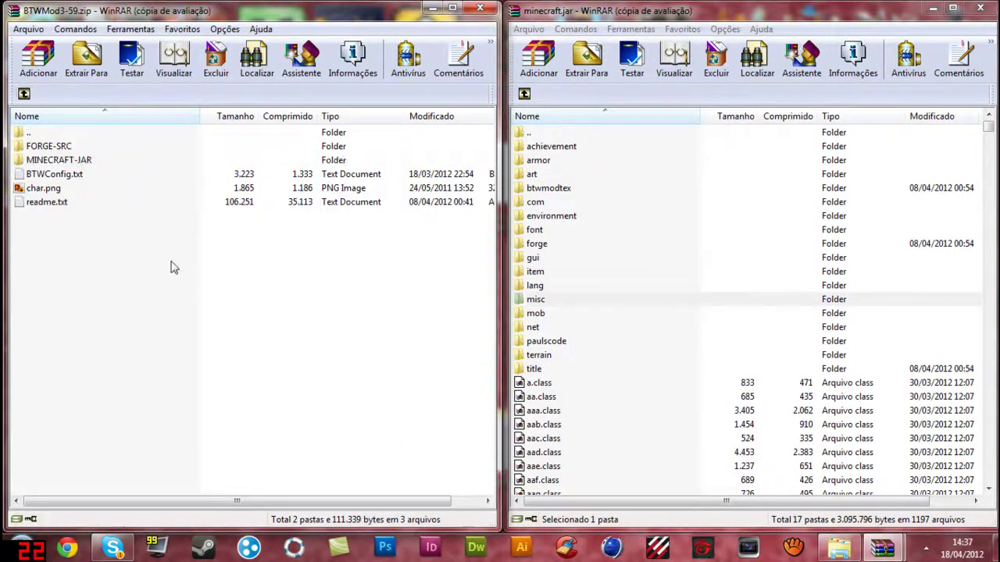
{"action": "double_click", "coordinate": [39, 203]}
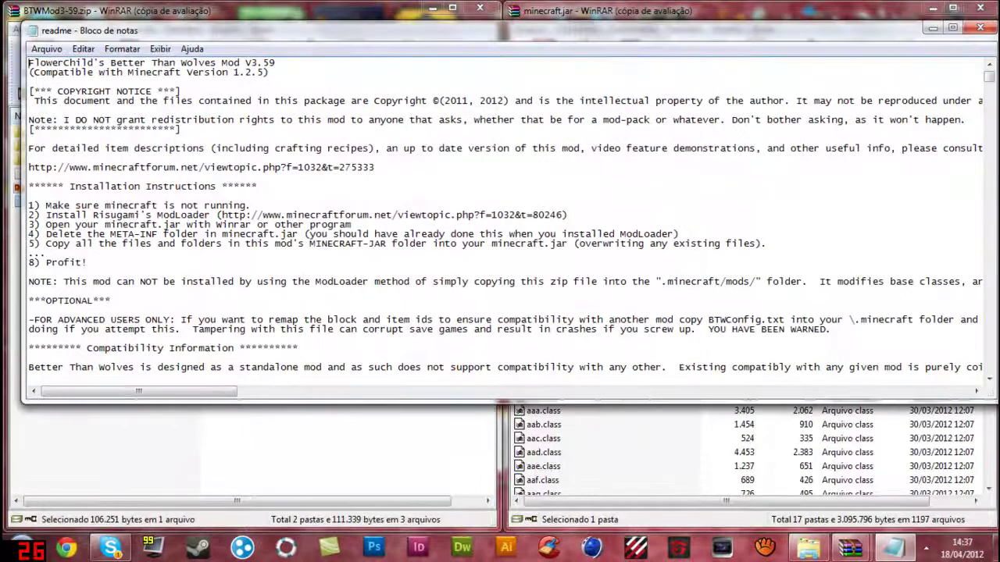
{"action": "left_click_drag", "start_coordinate": [179, 205], "coordinate": [239, 225]}
{"action": "left_click", "coordinate": [134, 206]}
{"action": "left_click", "coordinate": [263, 233]}
{"action": "left_click_drag", "start_coordinate": [250, 244], "coordinate": [45, 254]}
{"action": "left_click", "coordinate": [88, 263]}
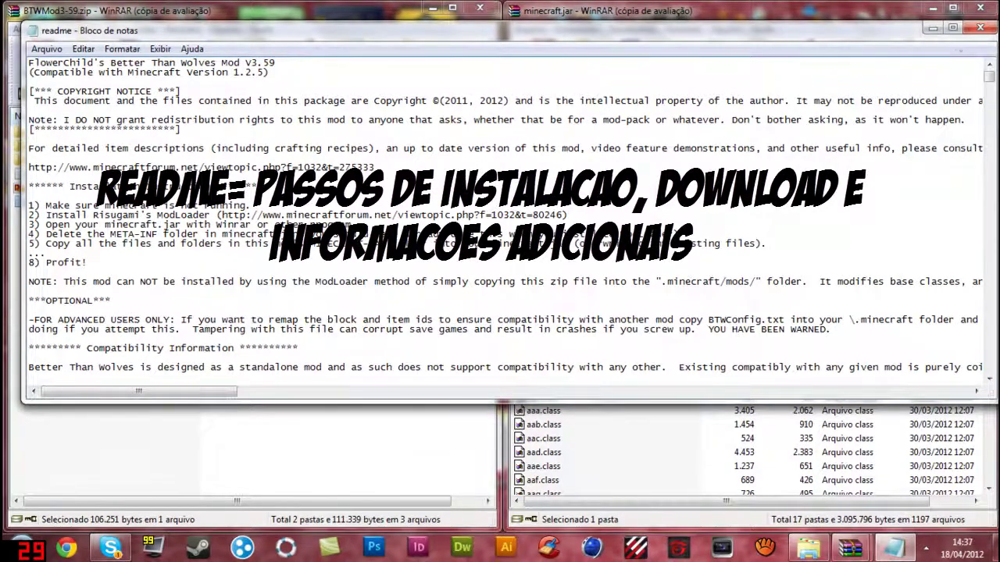
Close the readme and both the BTWMod3-59.zip and minecraft.jar archives.
{"action": "left_click", "coordinate": [979, 27]}
{"action": "left_click", "coordinate": [287, 298]}
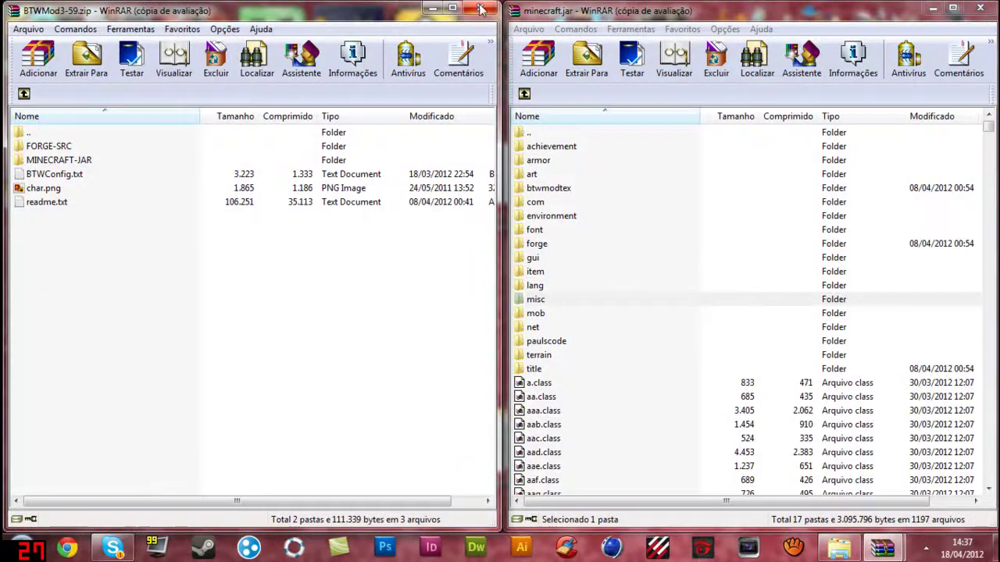
{"action": "left_click", "coordinate": [482, 9]}
{"action": "left_click", "coordinate": [979, 7]}
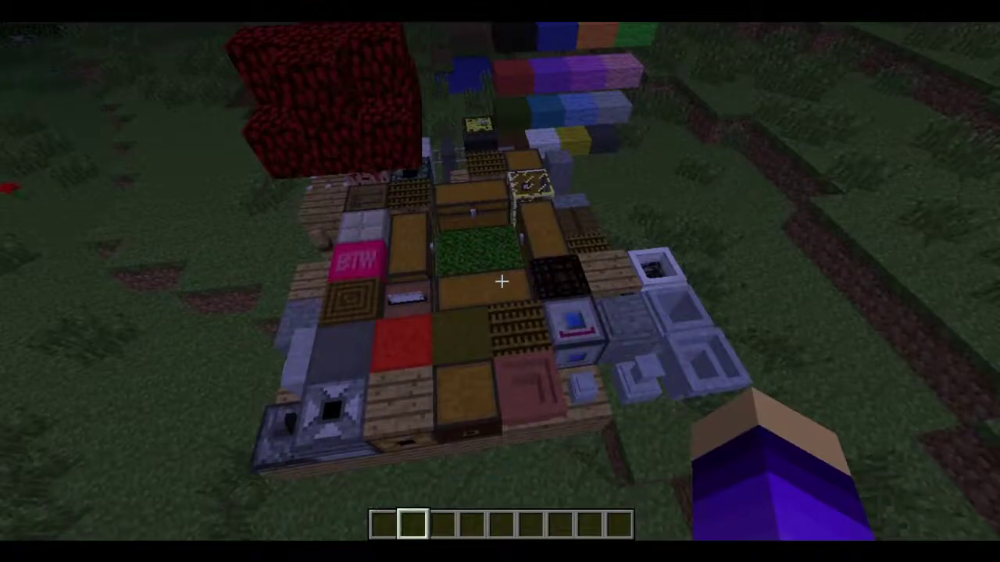
{"action": "key", "text": "s"}
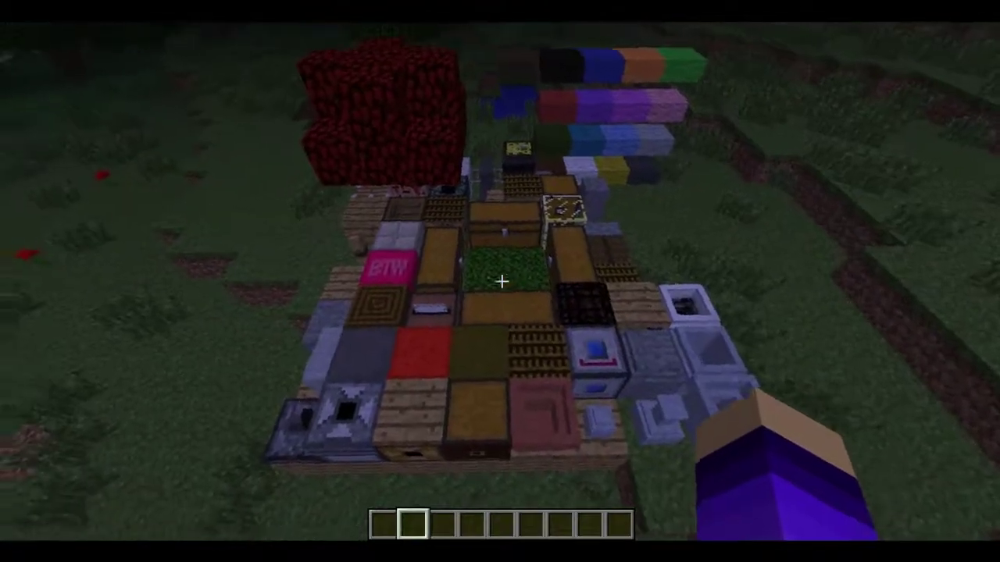
{"action": "key", "text": "w"}
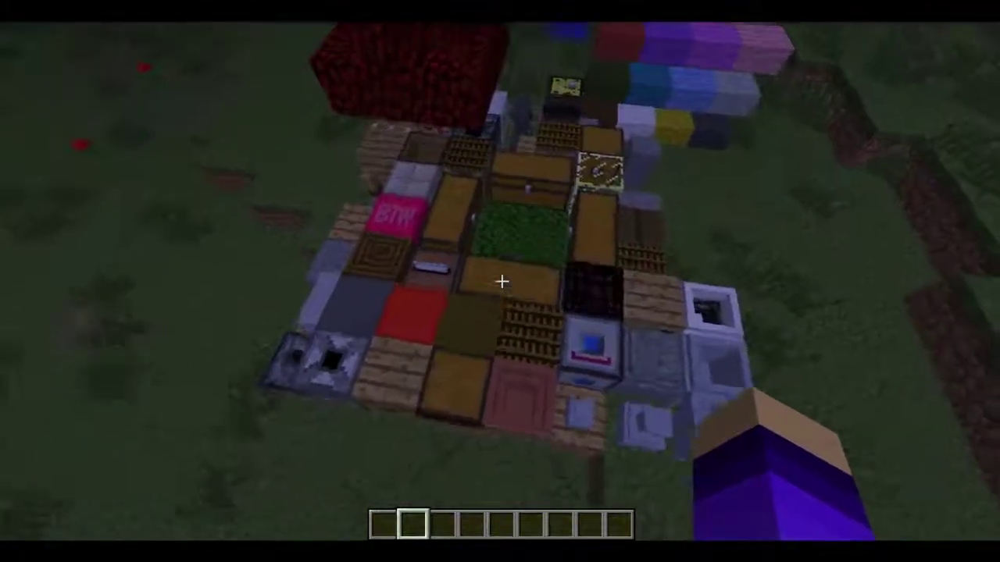
{"action": "key", "text": "w"}
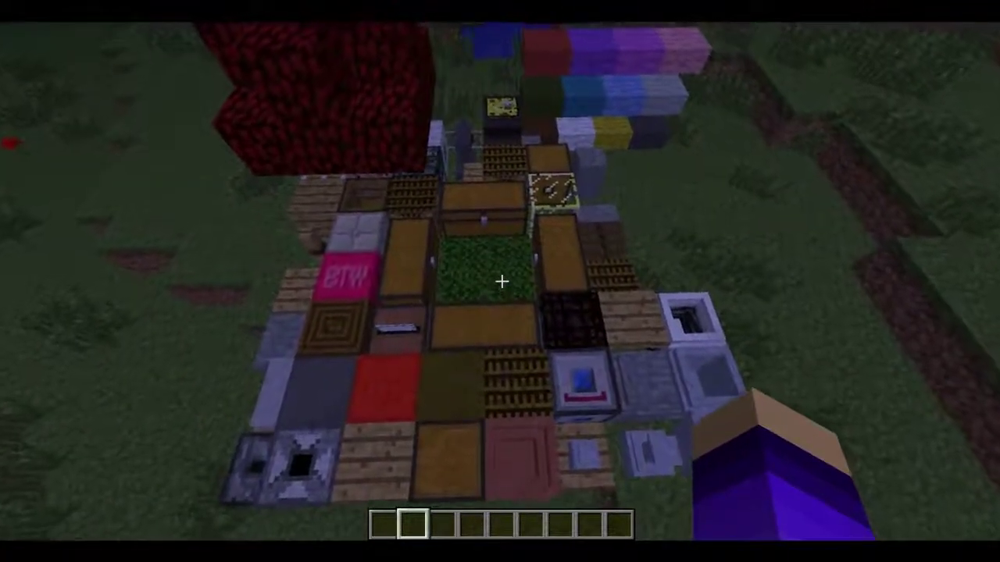